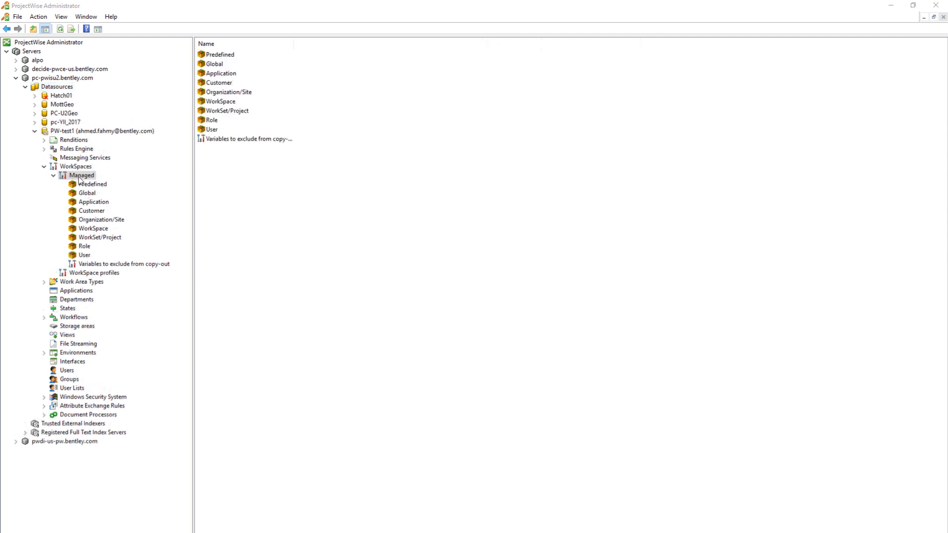
- Start the managed configuration import for the Managed workspaces and choose to import data to ProjectWise from the file system
{"action": "right_click", "coordinate": [79, 178]}
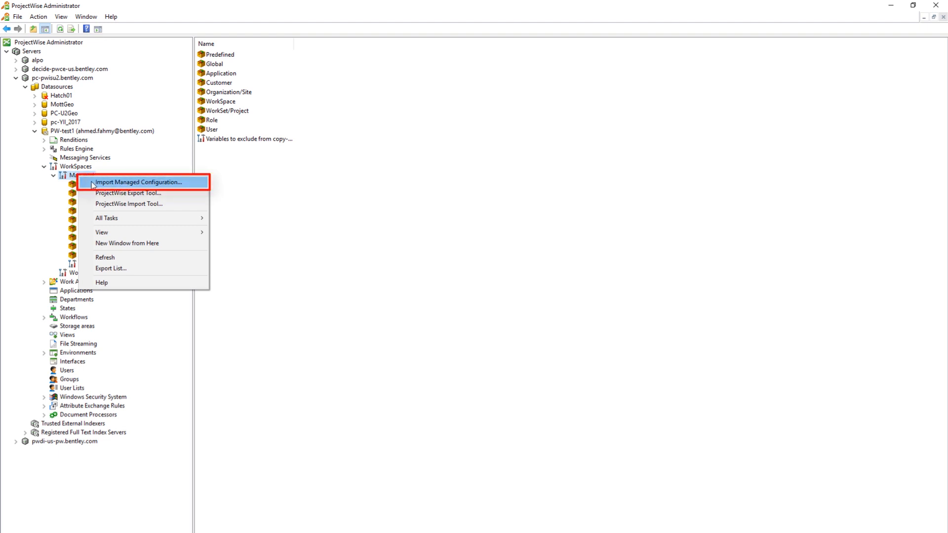
{"action": "left_click", "coordinate": [92, 183]}
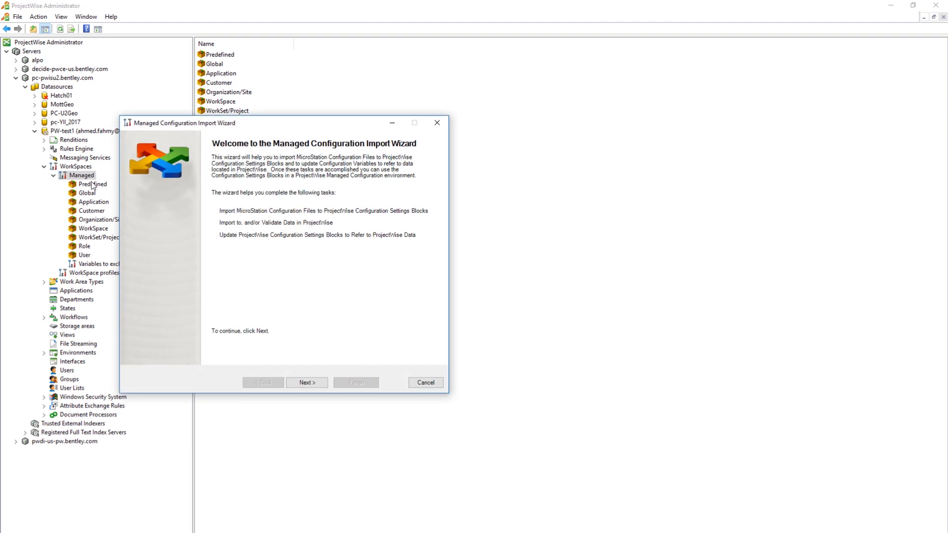
{"action": "left_click", "coordinate": [307, 383]}
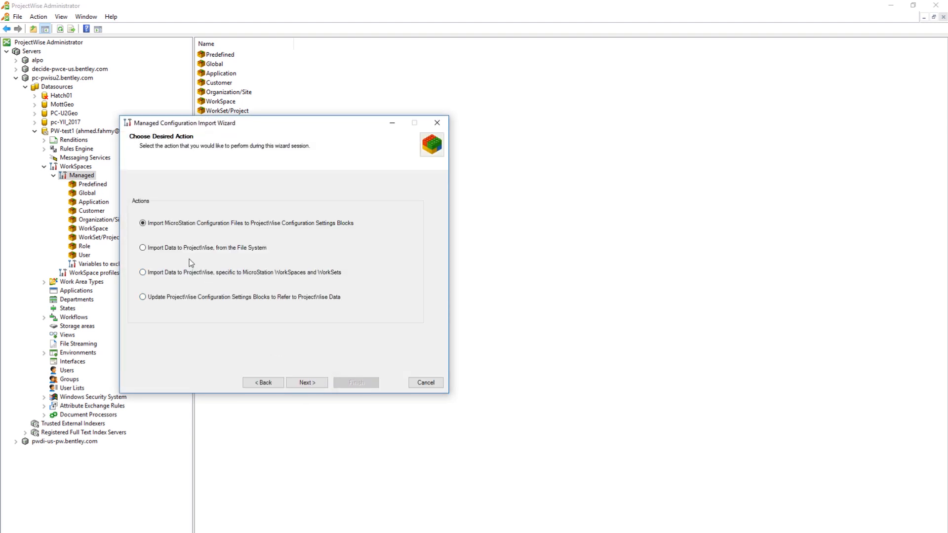
{"action": "left_click", "coordinate": [182, 248]}
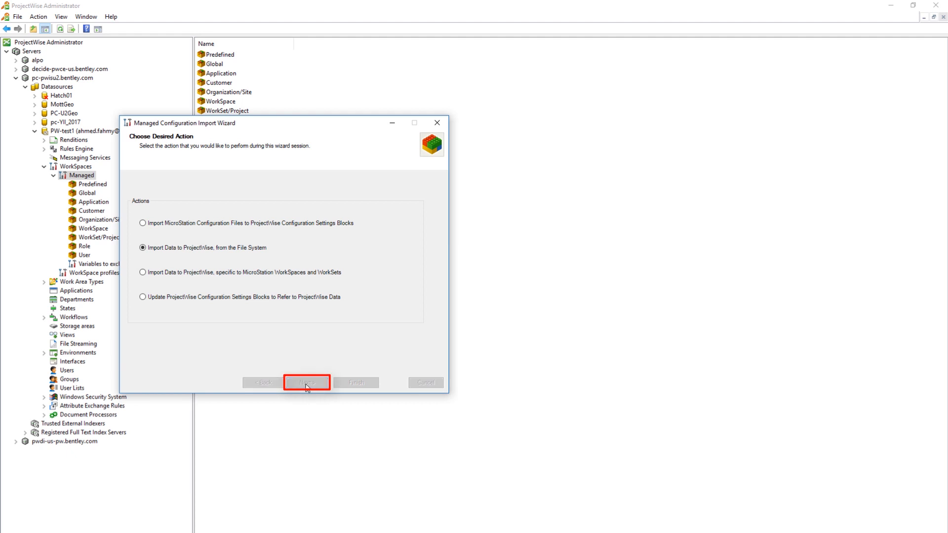
{"action": "left_click", "coordinate": [306, 383]}
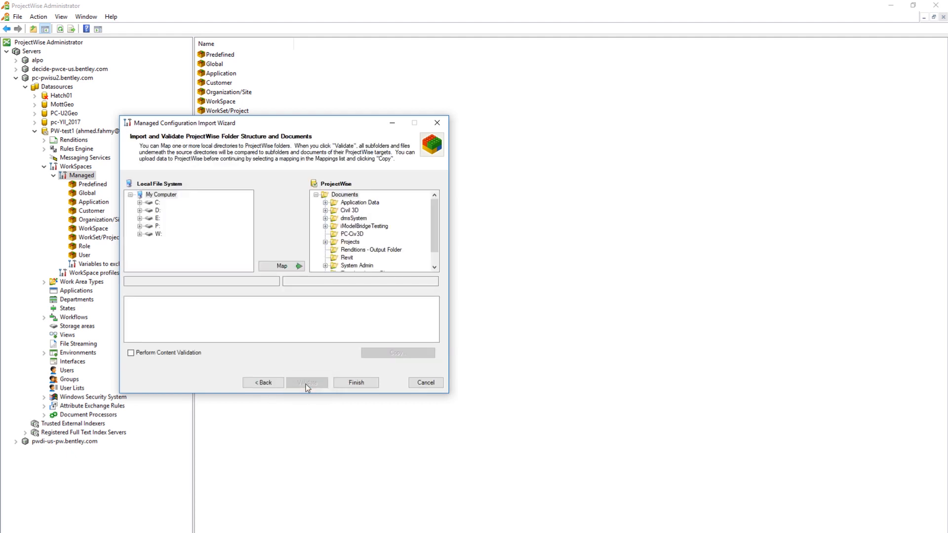
- Map the local folder C:\ProgramData\Bentley\OpenBuildings CONNECT Edition\Configuration to the ProjectWise Projects folder
{"action": "left_click", "coordinate": [140, 203]}
{"action": "scroll", "coordinate": [153, 234], "scroll_direction": "down", "scroll_amount": 5}
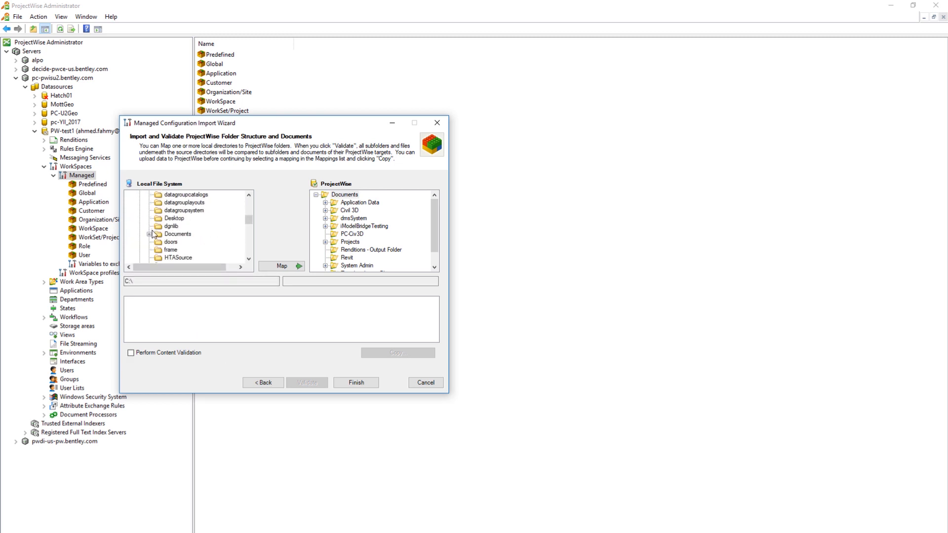
{"action": "scroll", "coordinate": [153, 234], "scroll_direction": "down", "scroll_amount": 3}
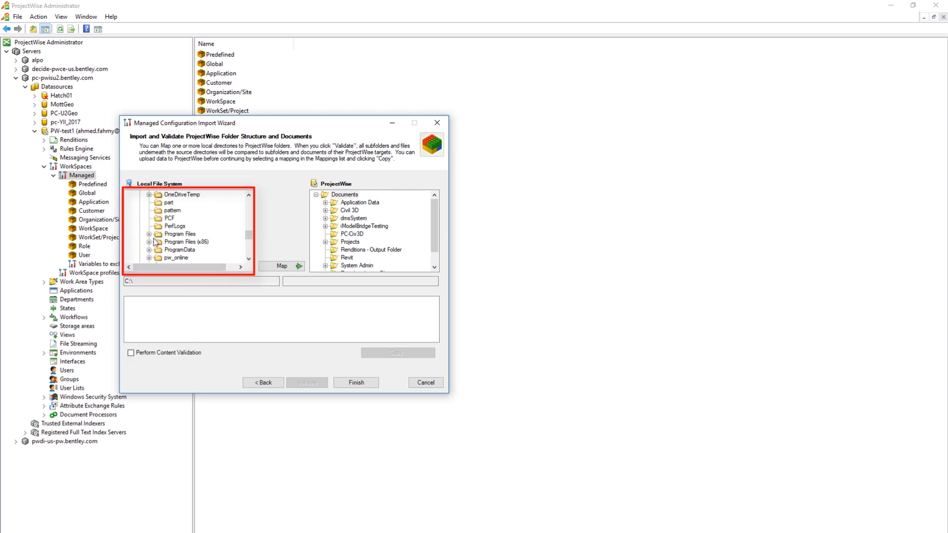
{"action": "left_click", "coordinate": [149, 249]}
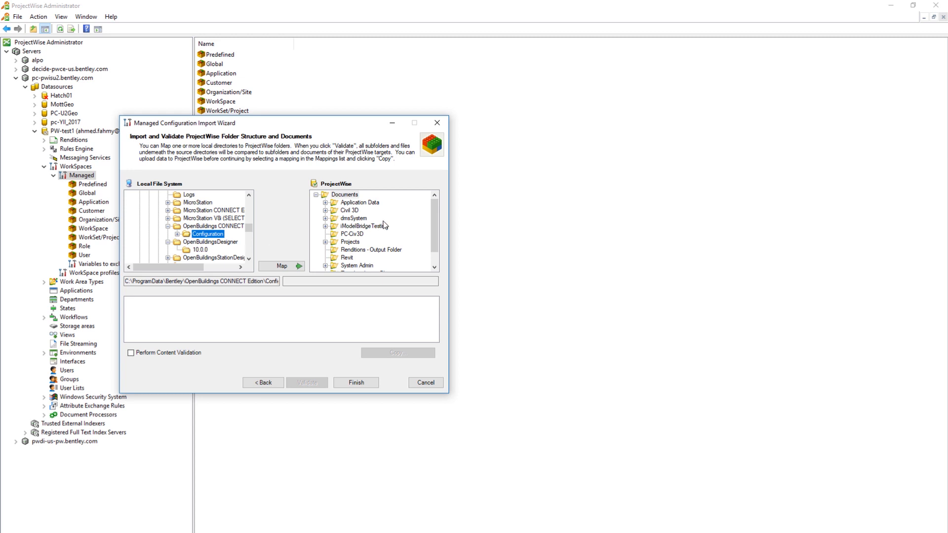
{"action": "left_click", "coordinate": [350, 242]}
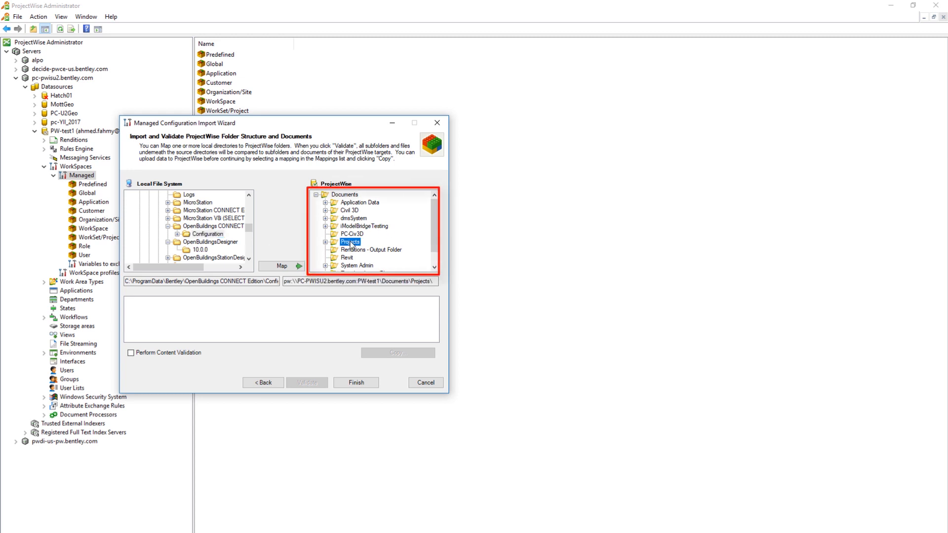
{"action": "left_click", "coordinate": [296, 267]}
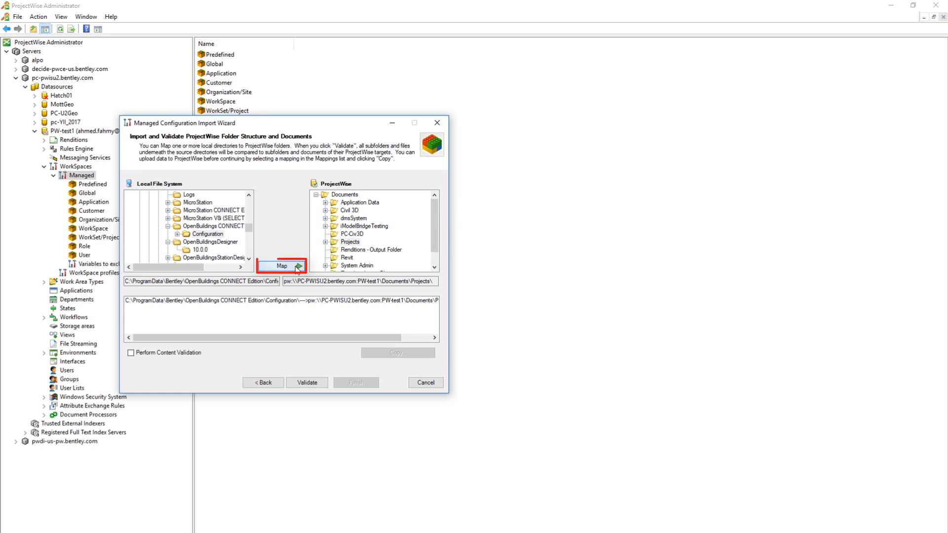
- Validate the folder mapping, resolve all missing items by uploading them to ProjectWise, and exit the import wizard
{"action": "left_click", "coordinate": [308, 383]}
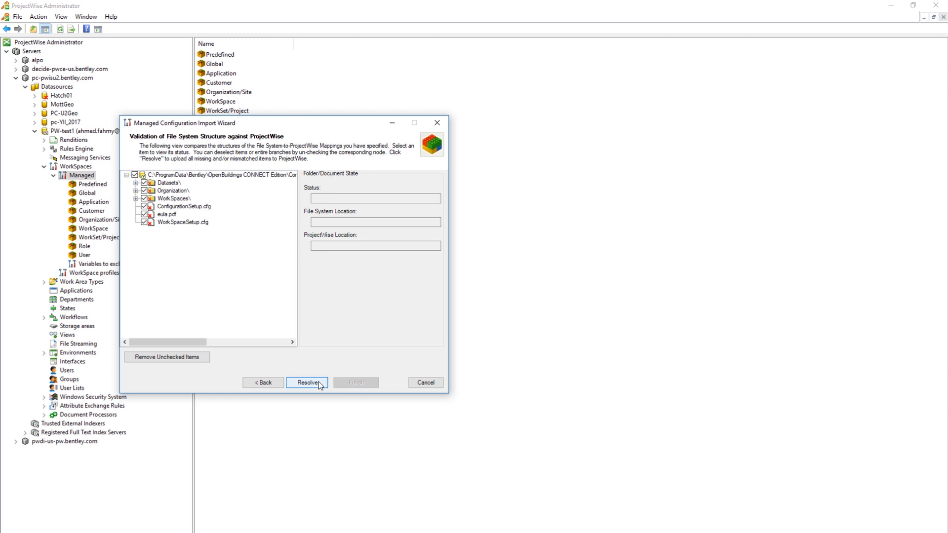
{"action": "left_click", "coordinate": [319, 385]}
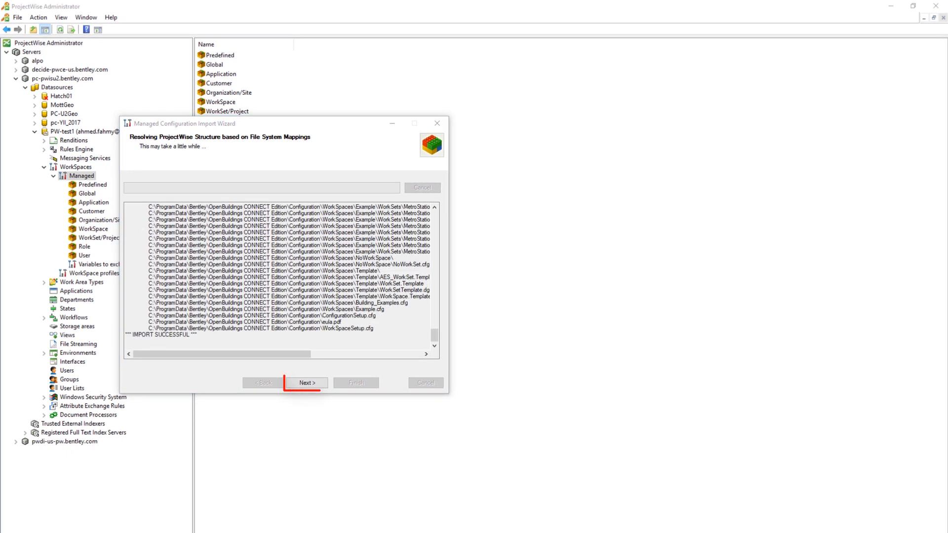
{"action": "left_click", "coordinate": [305, 383]}
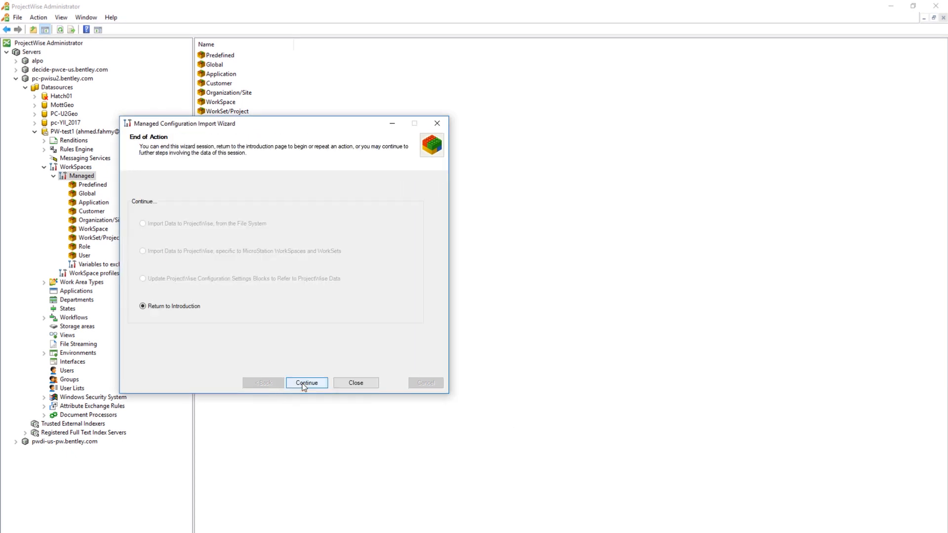
{"action": "left_click", "coordinate": [306, 383]}
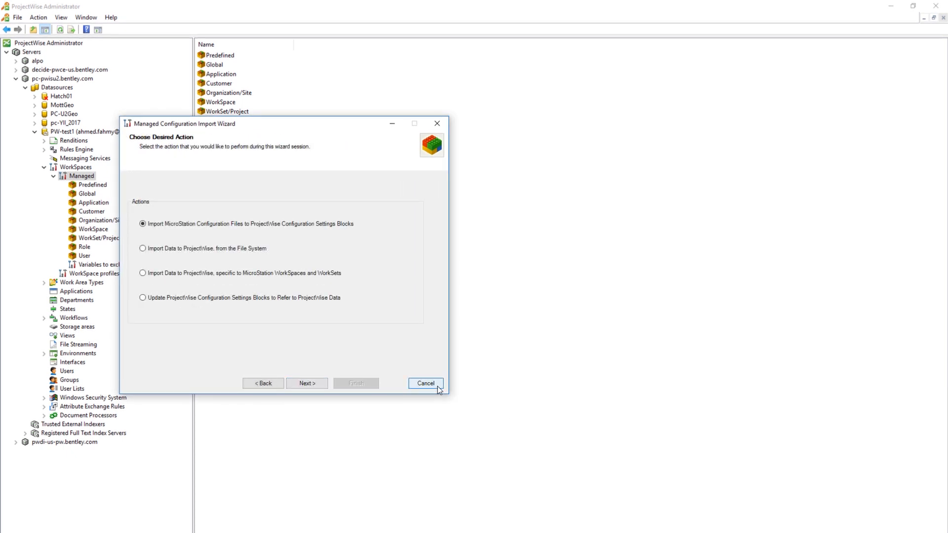
{"action": "left_click", "coordinate": [425, 384]}
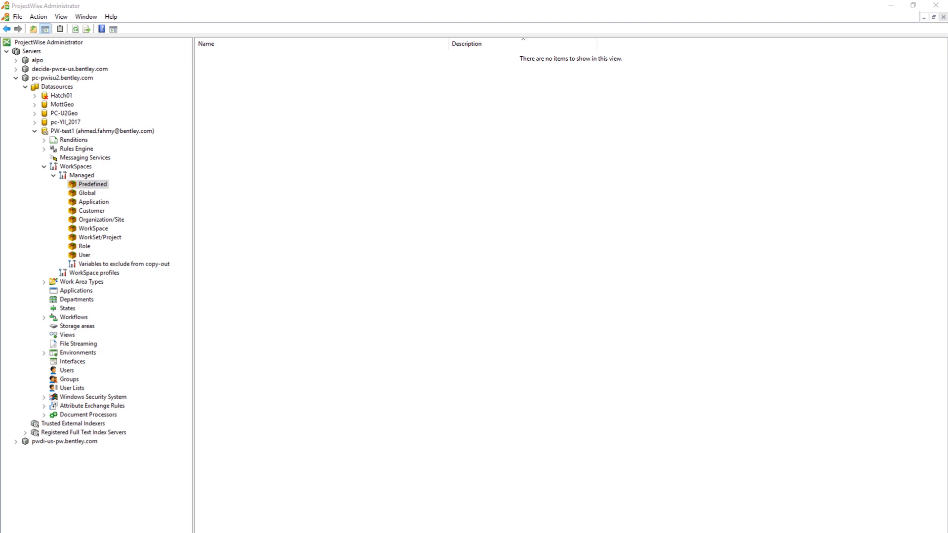
- Create a Predefined configuration block named OpenBuildings_Configurations_CE with the description "OBD CONNECT Edition"
{"action": "right_click", "coordinate": [91, 185]}
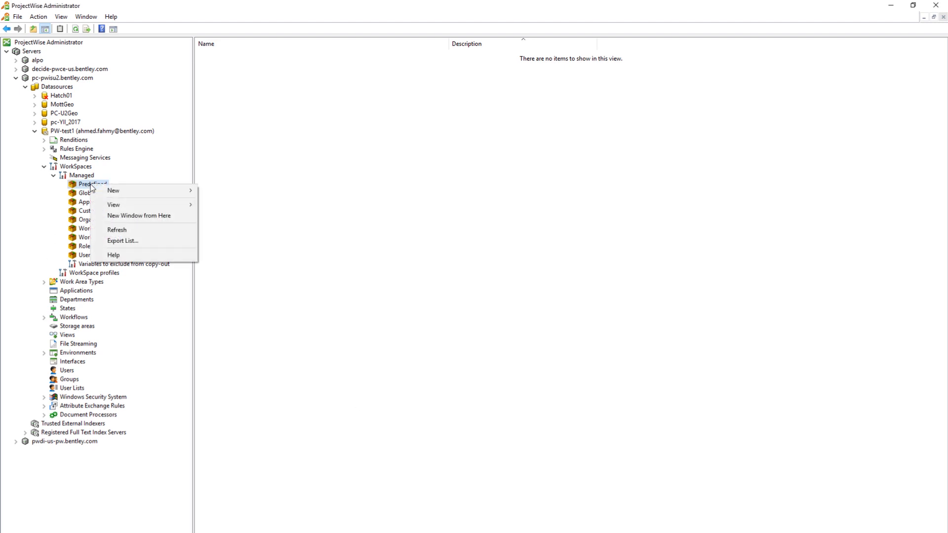
{"action": "mouse_move", "coordinate": [103, 191]}
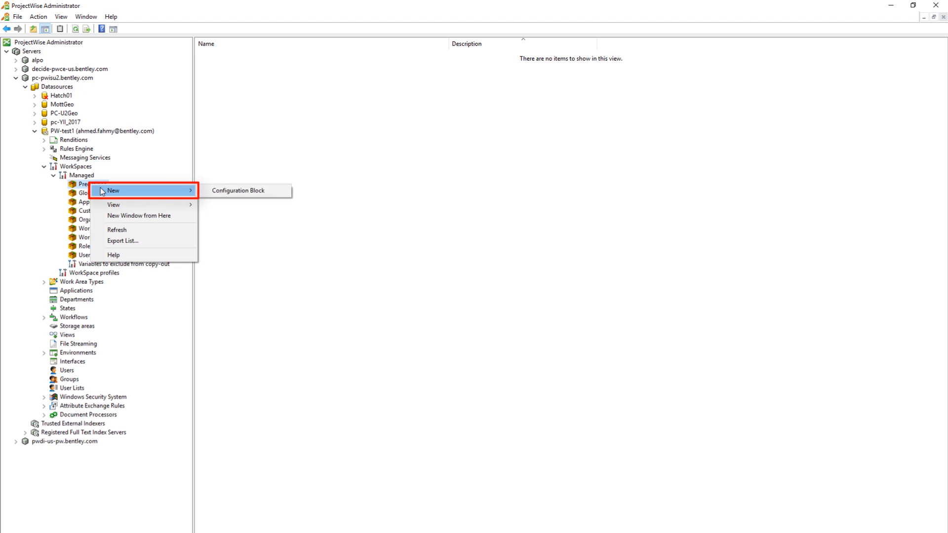
{"action": "left_click", "coordinate": [221, 192]}
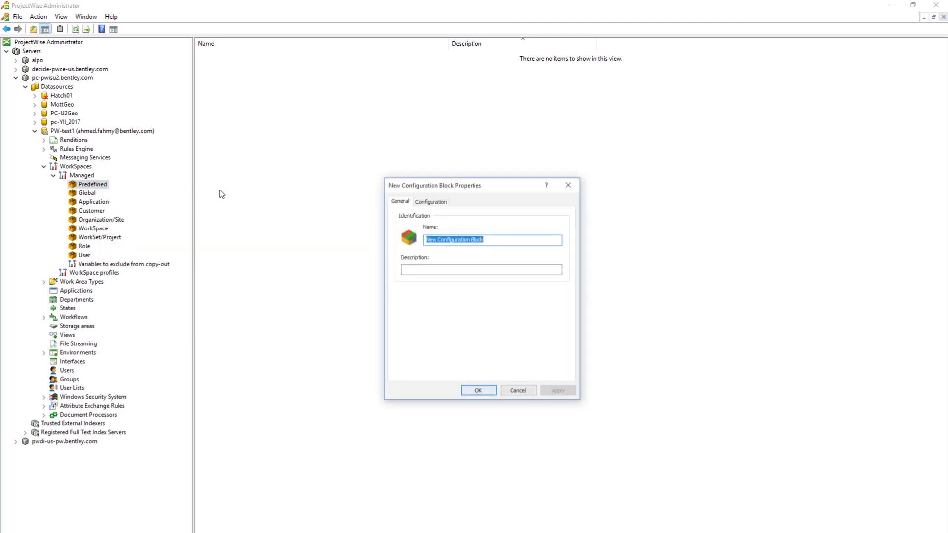
{"action": "type", "text": "OpenBuil"}
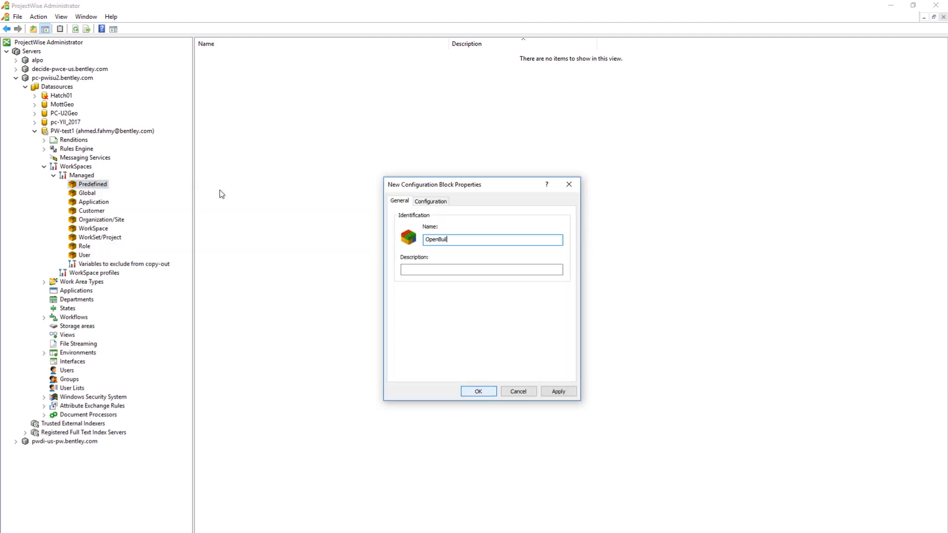
{"action": "type", "text": "dings_Configurations_CE"}
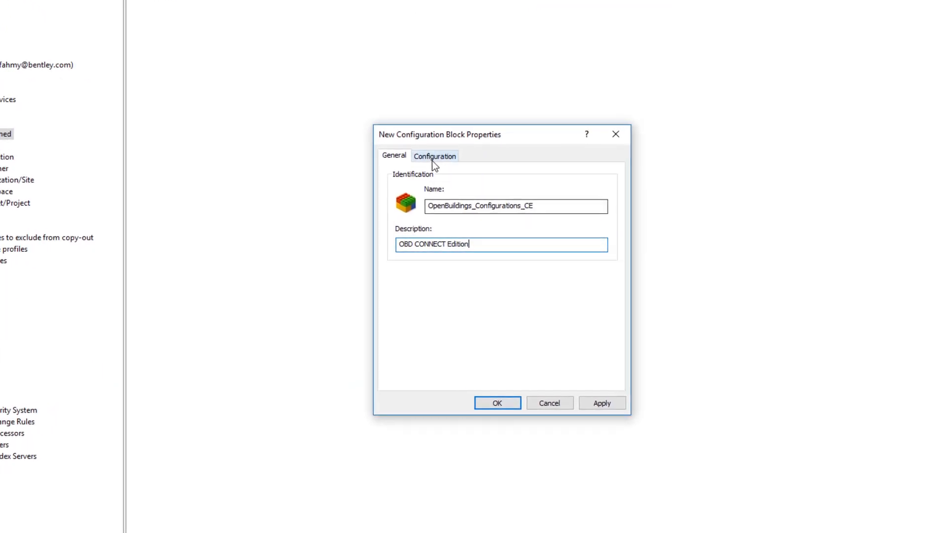
- Add a locked variable named _TF_WORKSPACEROOT with the description "CONFIGURATION ROOT" to the configuration block
{"action": "left_click", "coordinate": [432, 161]}
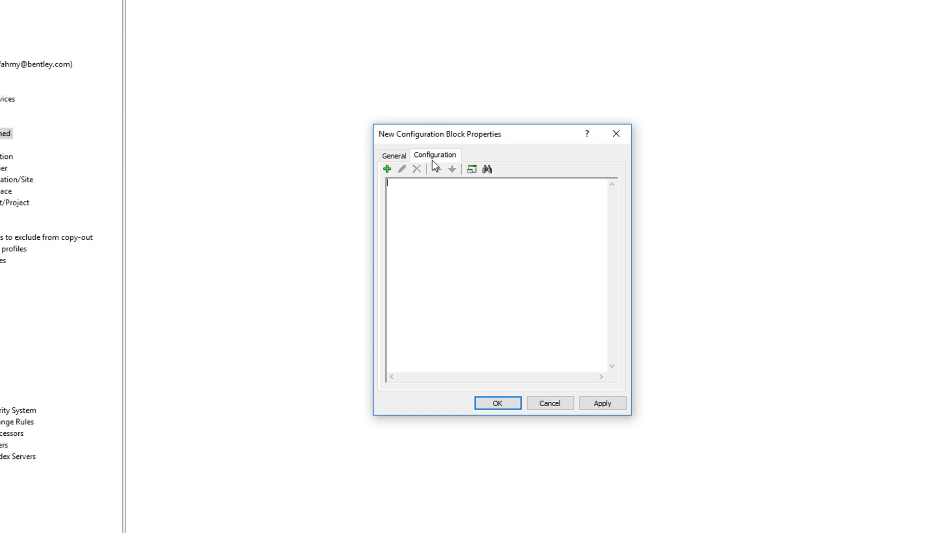
{"action": "left_click", "coordinate": [387, 170]}
{"action": "left_click", "coordinate": [414, 188]}
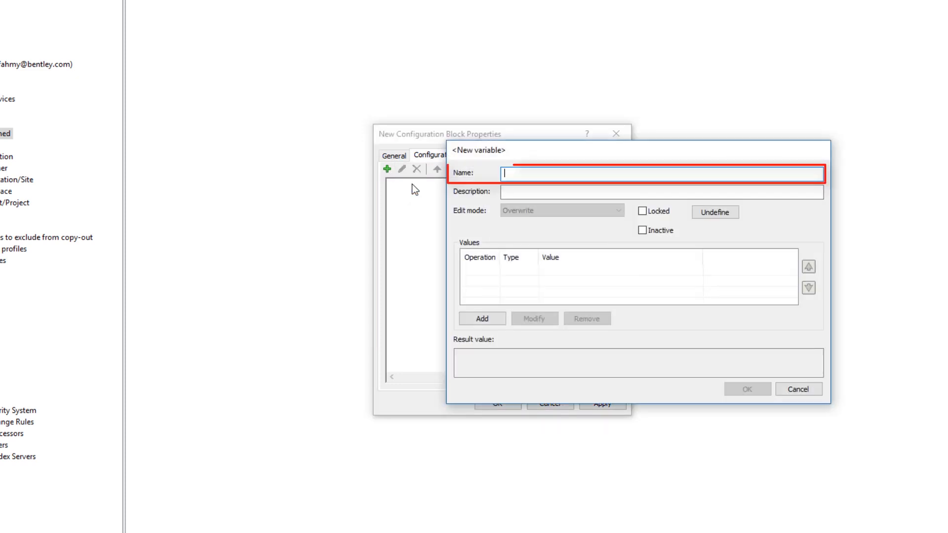
{"action": "type", "text": "_TF_"}
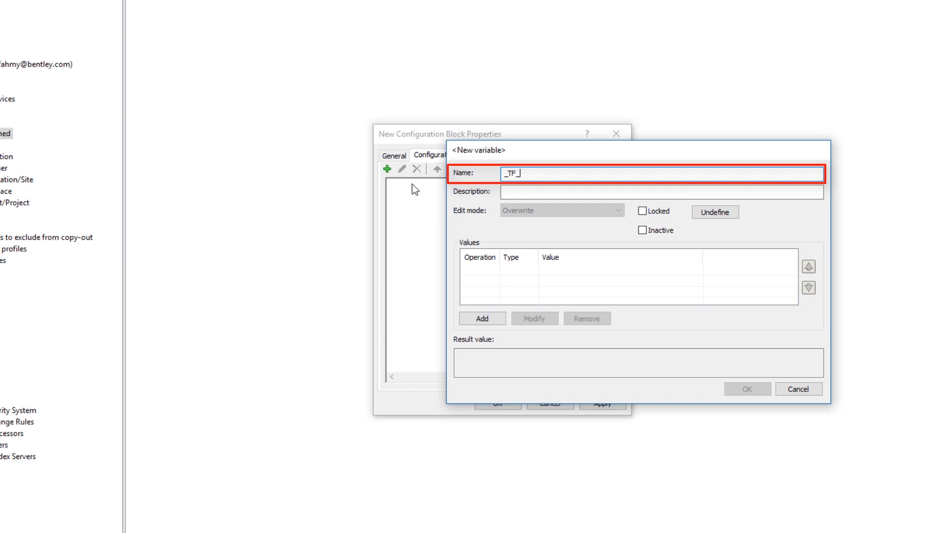
{"action": "type", "text": "WORKSPACEROO"}
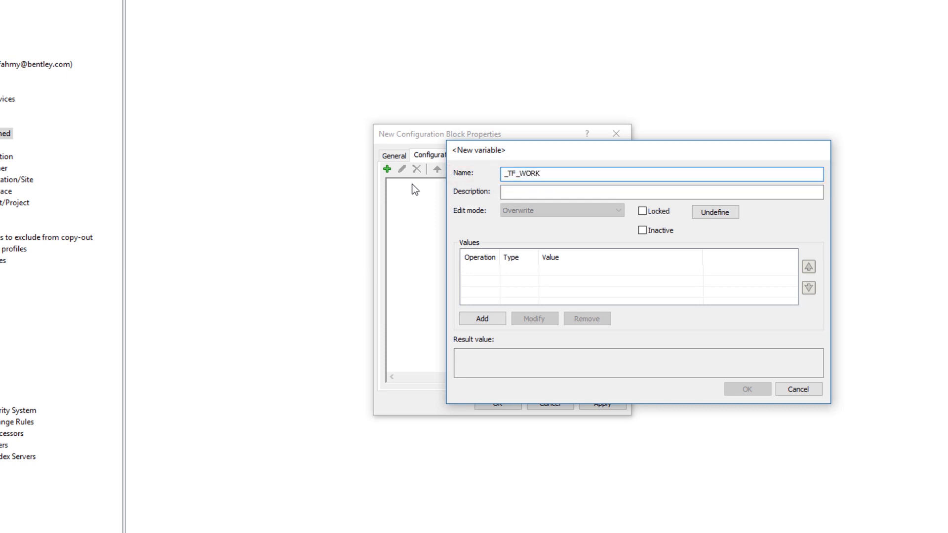
{"action": "type", "text": "T"}
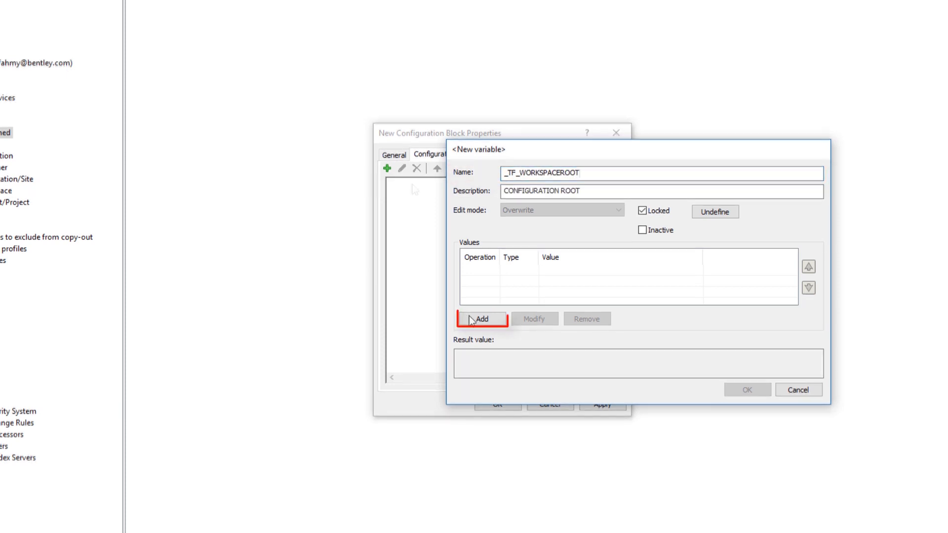
- Assign the string value $(_USTN_CONFIGURATION) to the _TF_WORKSPACEROOT variable and save the variable
{"action": "left_click", "coordinate": [473, 319]}
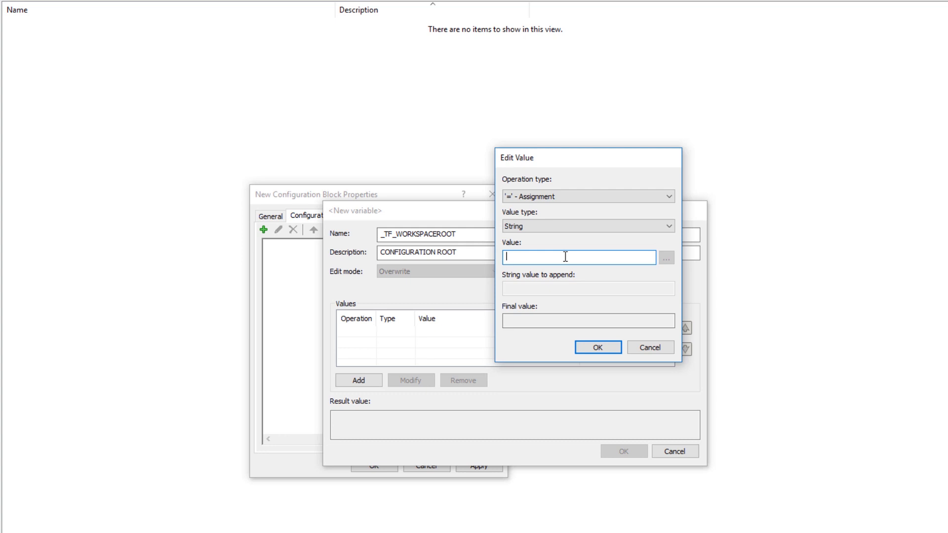
{"action": "type", "text": "$(_USTN_CONFIGURATION"}
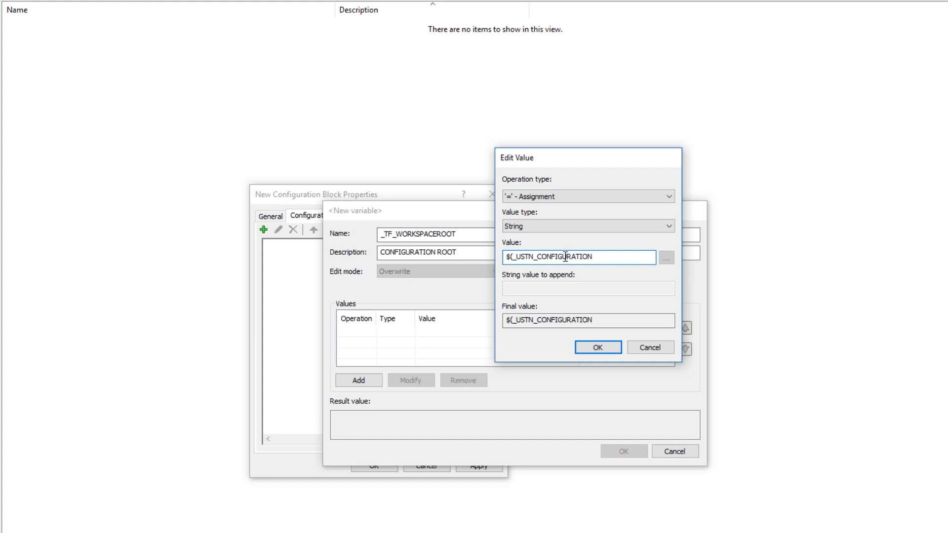
{"action": "type", "text": ")"}
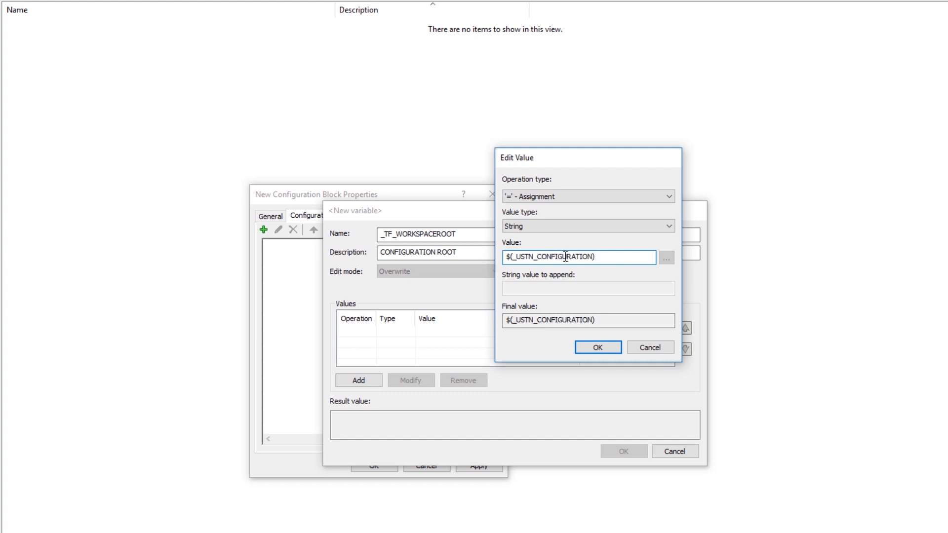
{"action": "left_click", "coordinate": [597, 348]}
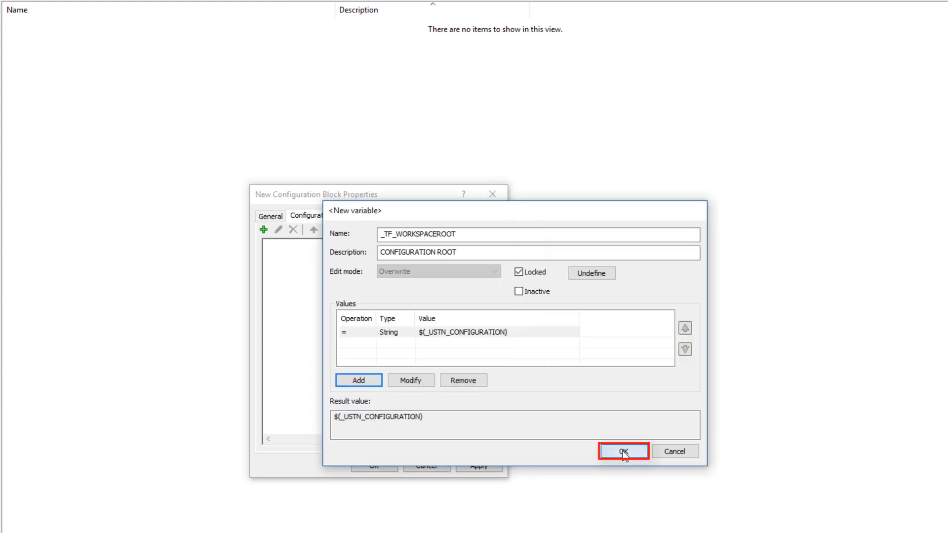
{"action": "left_click", "coordinate": [623, 452]}
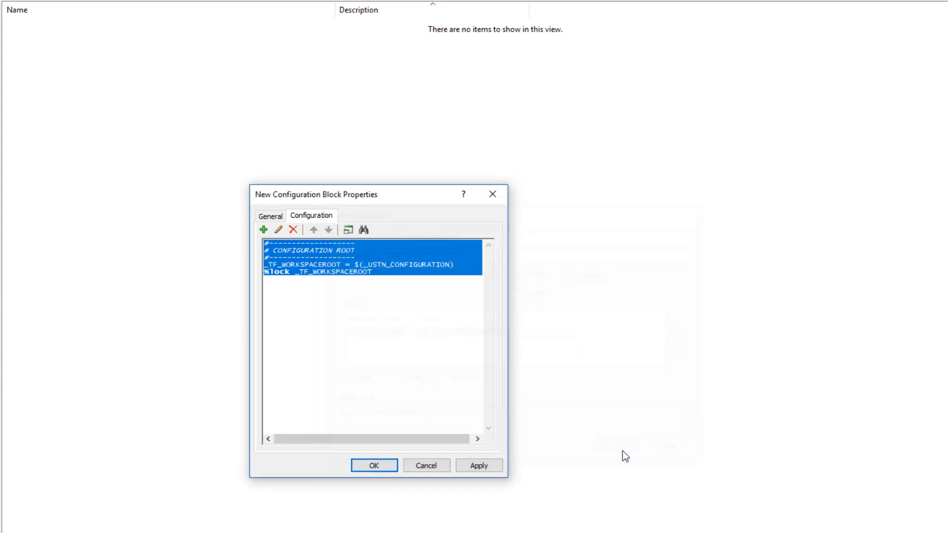
- Add a second variable named _USTN_CONFIGURATION to the block, described as the OpenBuildings PW configuration
{"action": "left_click", "coordinate": [263, 230]}
{"action": "left_click", "coordinate": [294, 247]}
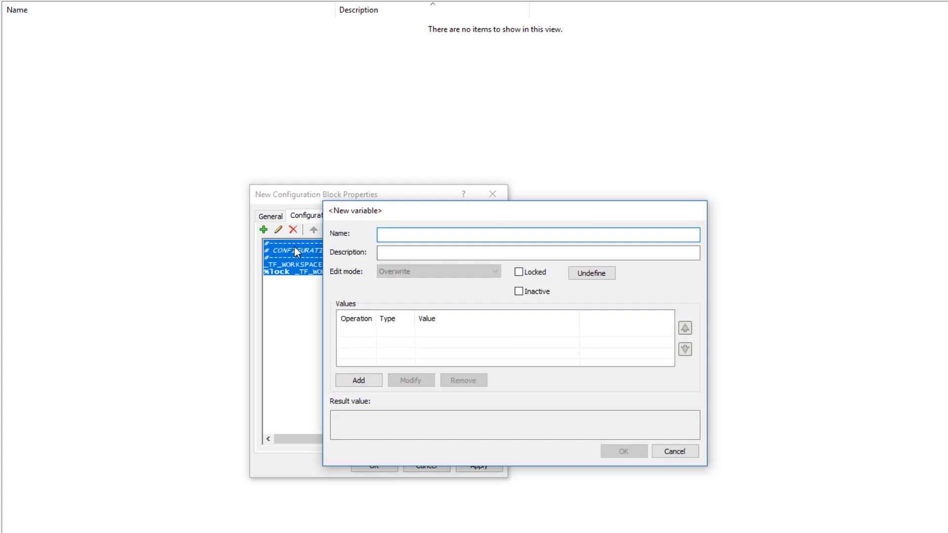
{"action": "type", "text": "_USTN_CONFIGURATION"}
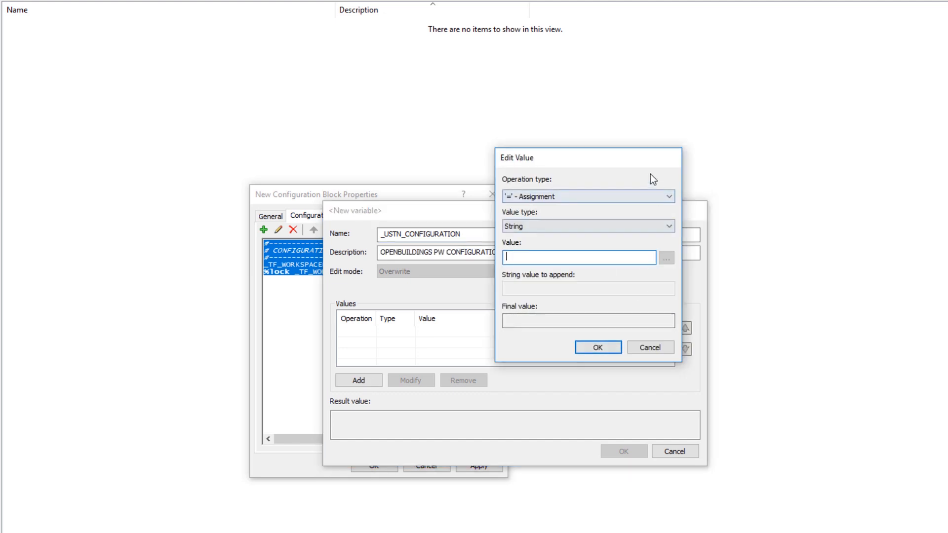
- Assign the Projects folder to the _USTN_CONFIGURATION variable as a ProjectWise Folder value, and save the variable and its configuration block
{"action": "left_click", "coordinate": [572, 229]}
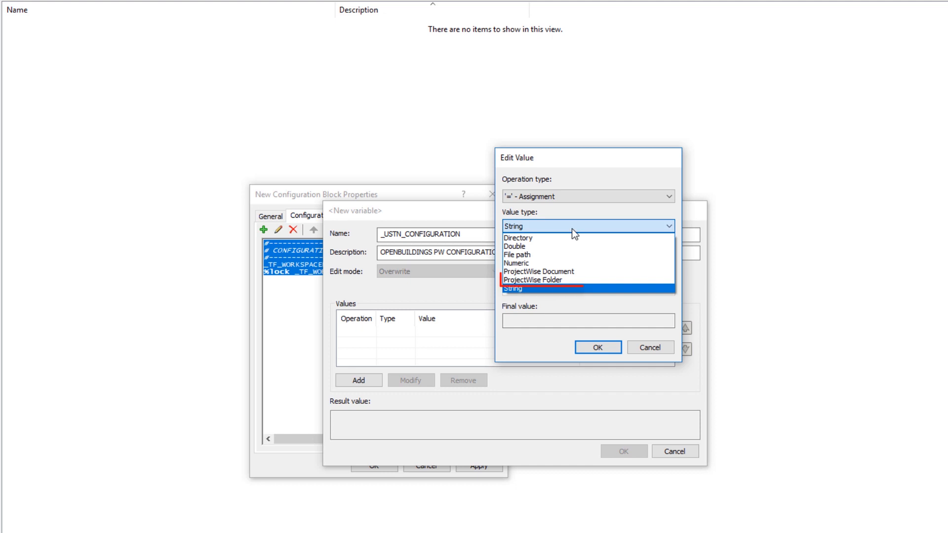
{"action": "left_click", "coordinate": [564, 280]}
{"action": "left_click", "coordinate": [573, 287]}
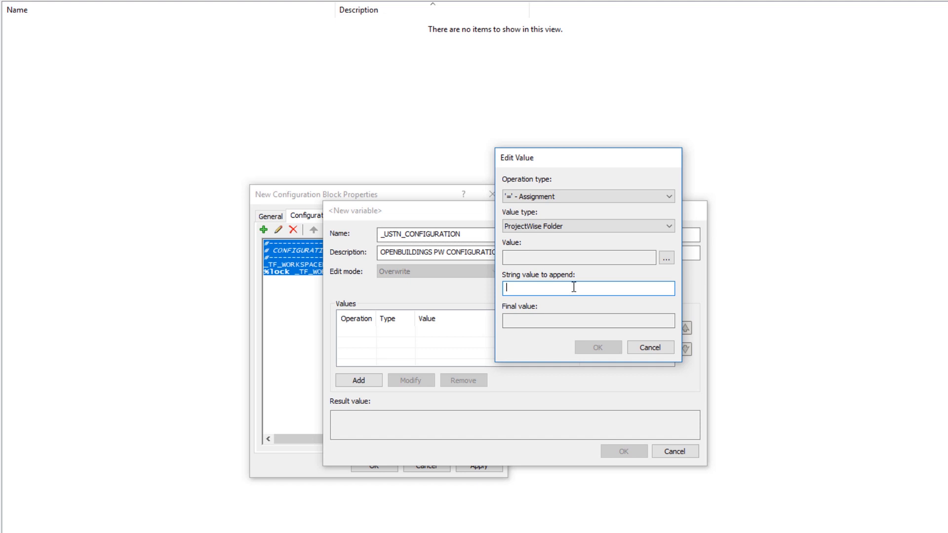
{"action": "left_click", "coordinate": [666, 259]}
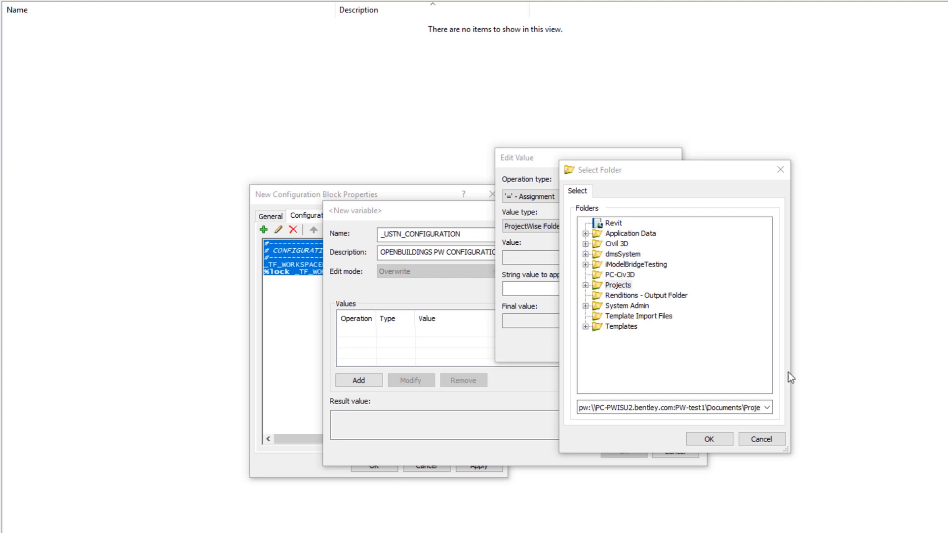
{"action": "left_click", "coordinate": [627, 287]}
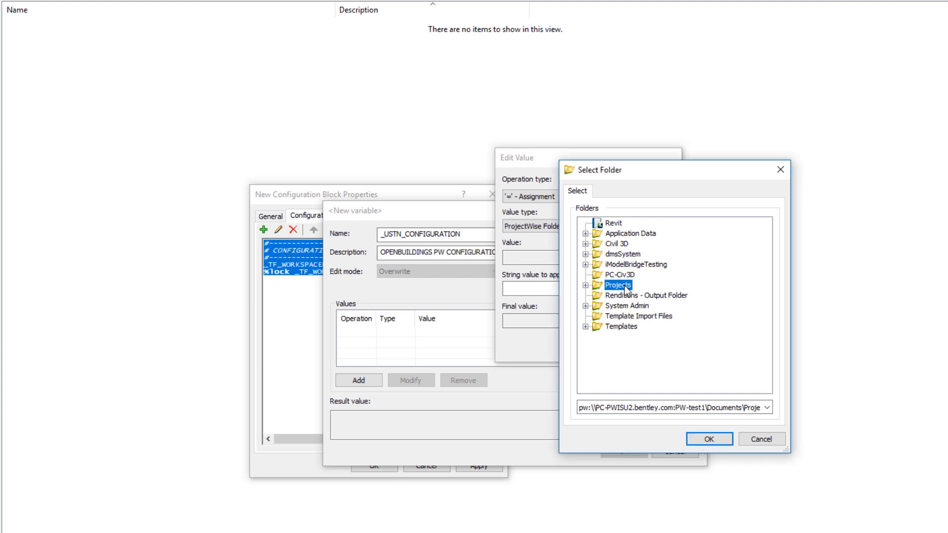
{"action": "left_click", "coordinate": [709, 438]}
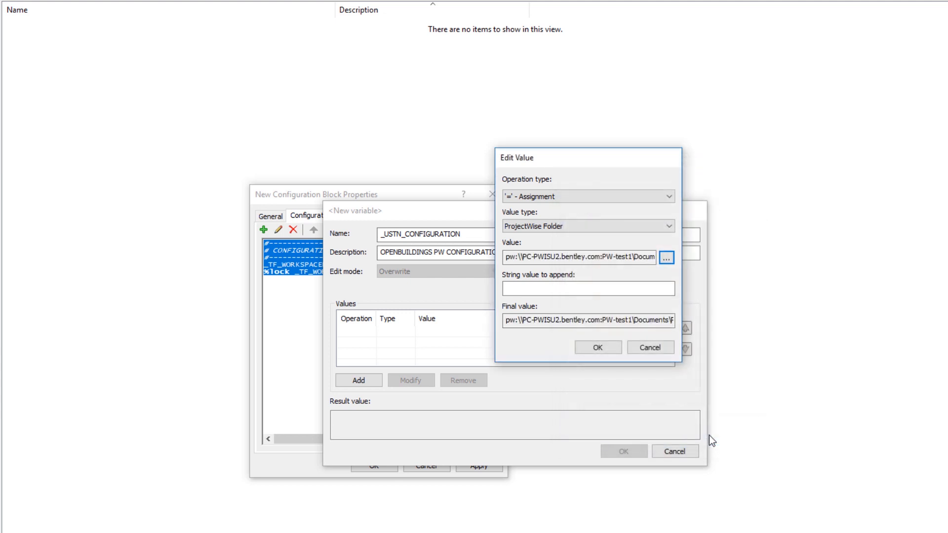
{"action": "left_click", "coordinate": [603, 349]}
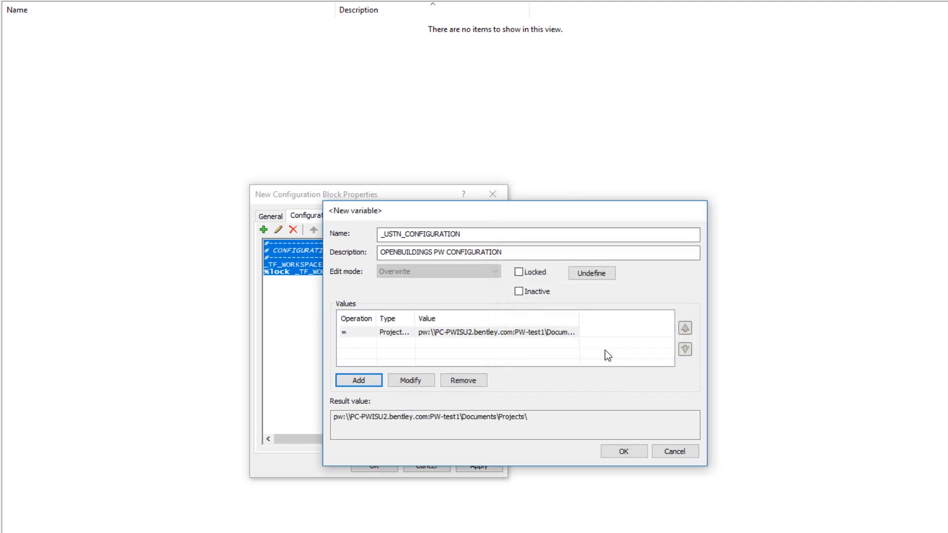
{"action": "left_click", "coordinate": [624, 451]}
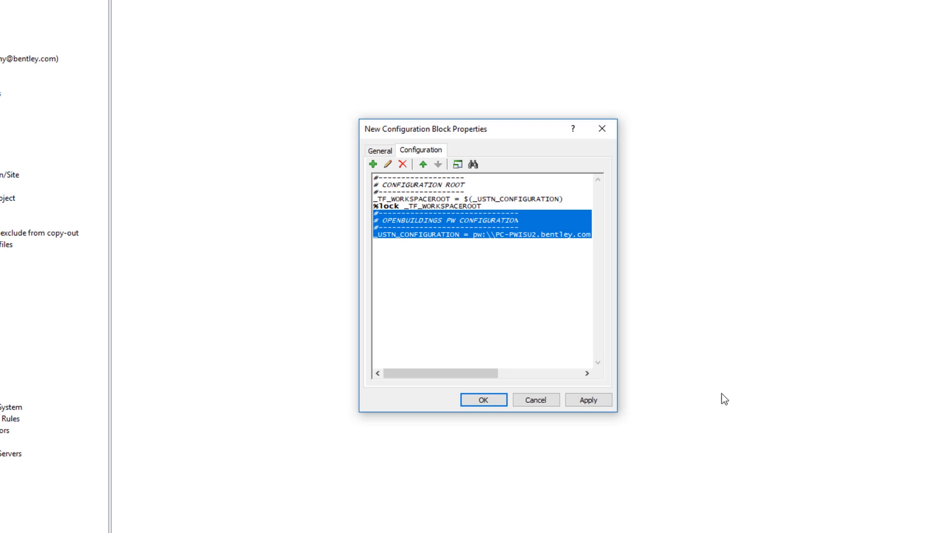
{"action": "left_click", "coordinate": [588, 400]}
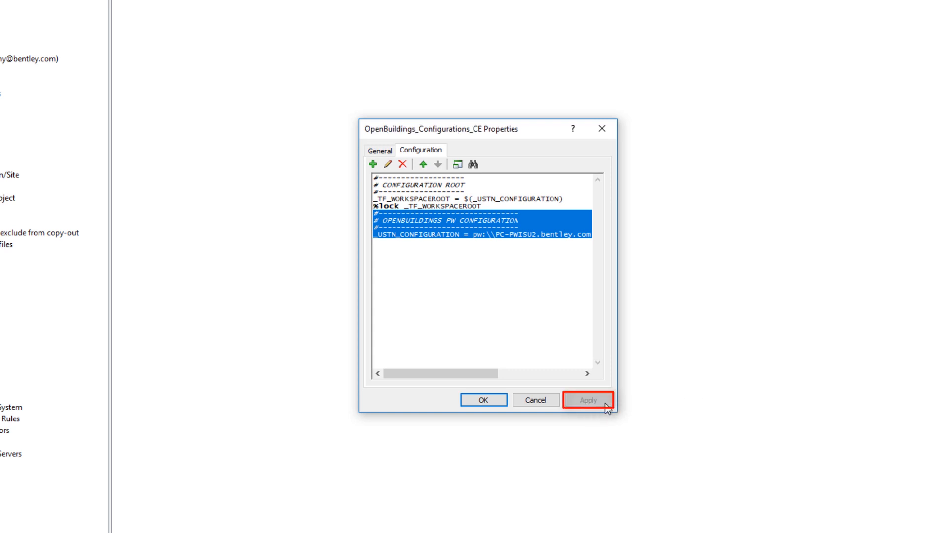
{"action": "left_click", "coordinate": [504, 402]}
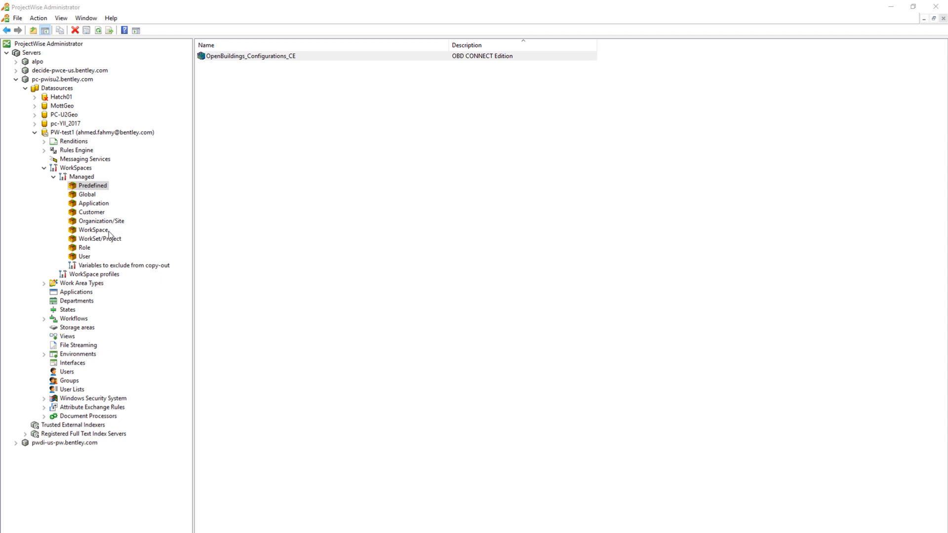
- Create a WorkSpace-level managed configuration block named Dynamic_WorkSpace with the description "CONNECT Edition WorkSpace"
{"action": "left_click", "coordinate": [93, 230]}
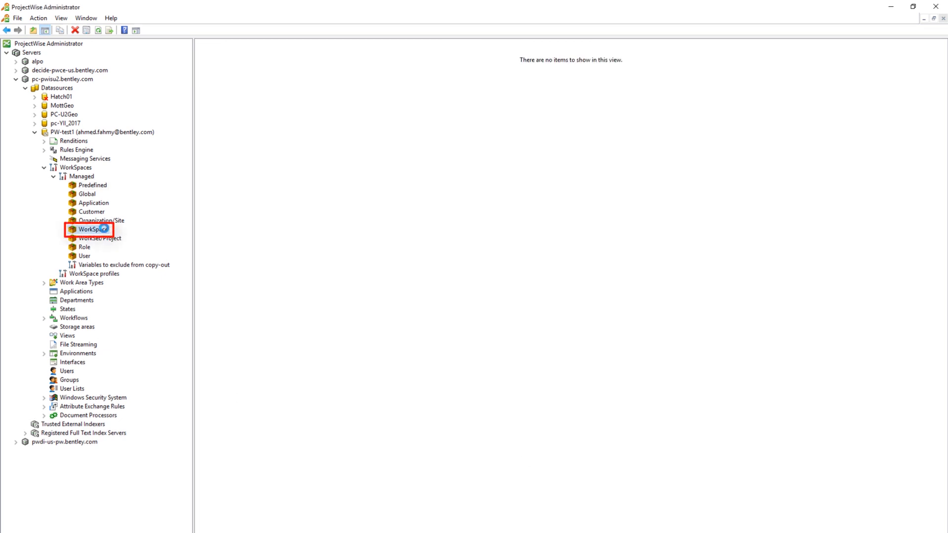
{"action": "right_click", "coordinate": [104, 229]}
{"action": "mouse_move", "coordinate": [129, 235]}
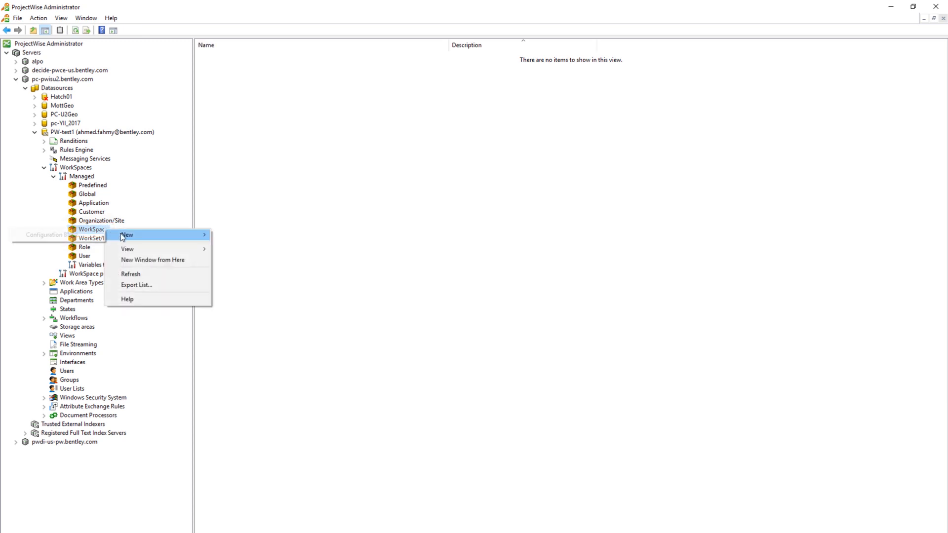
{"action": "left_click", "coordinate": [100, 239]}
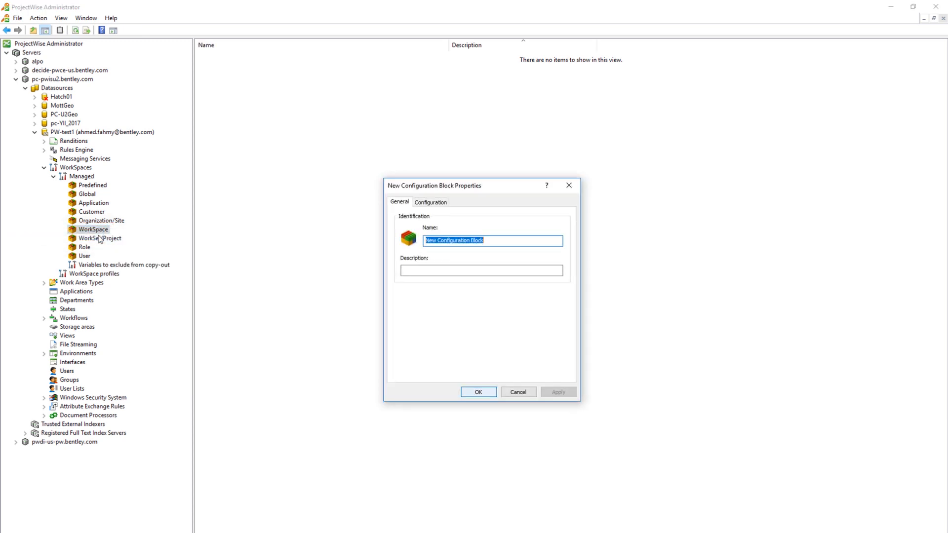
{"action": "type", "text": "Dynamic_WorkSpace"}
{"action": "left_click", "coordinate": [433, 270]}
{"action": "type", "text": "CONNECT Edition WorkSpace"}
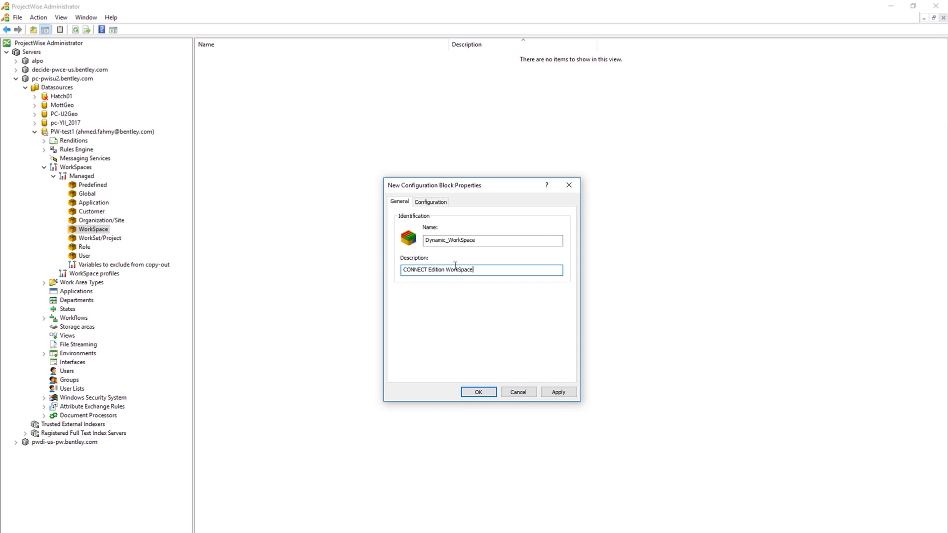
- Add a variable named _USTN_WORKSPACENAME with the description "Define WORKSPACE" to the Dynamic_WorkSpace block
{"action": "left_click", "coordinate": [439, 205]}
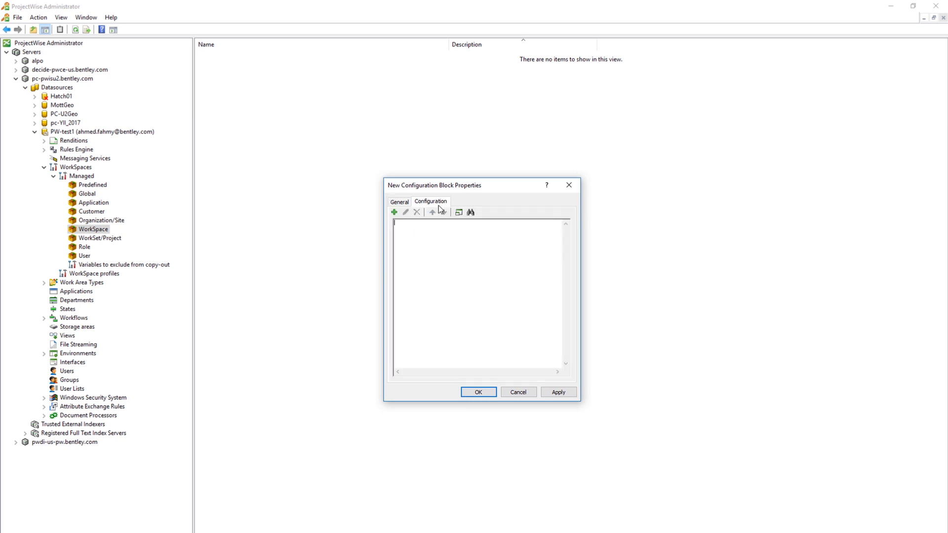
{"action": "left_click", "coordinate": [397, 214]}
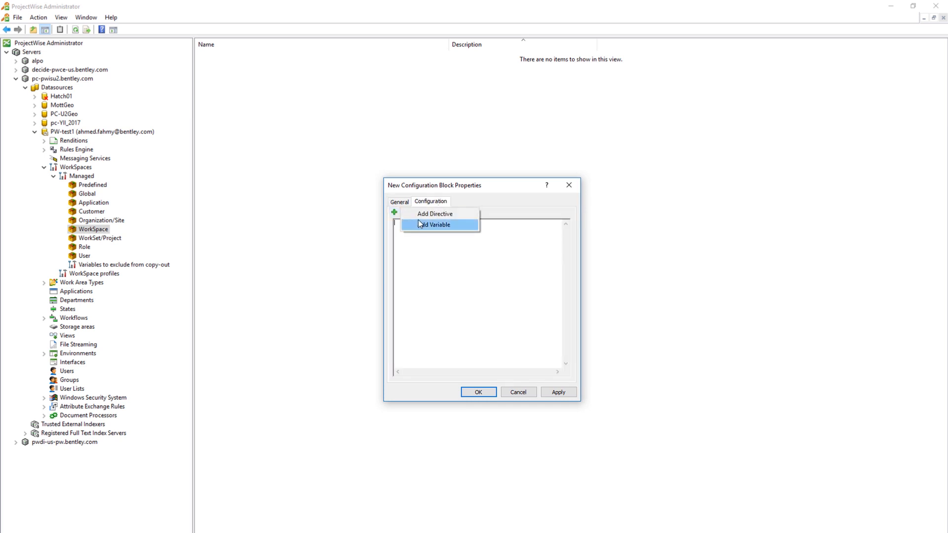
{"action": "left_click", "coordinate": [419, 220]}
{"action": "type", "text": "_"}
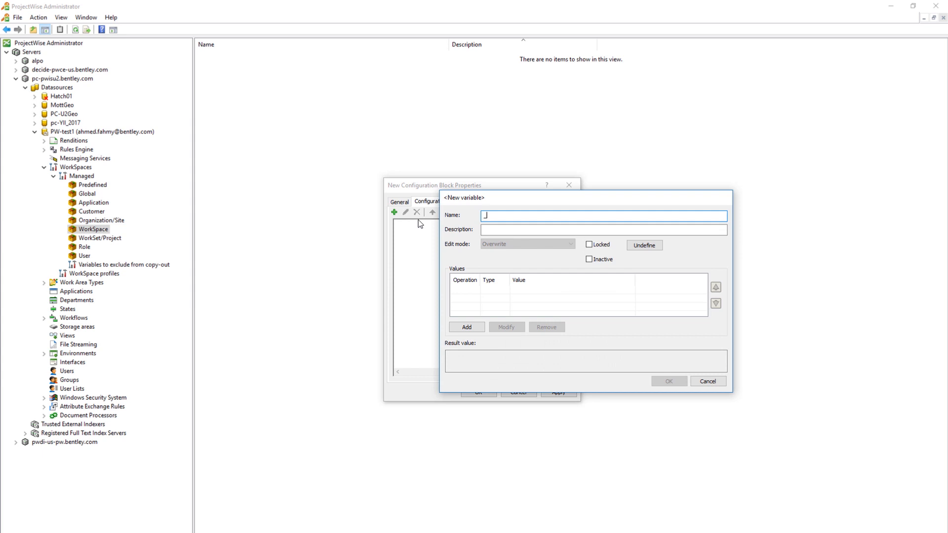
{"action": "type", "text": "USTN_WIO"}
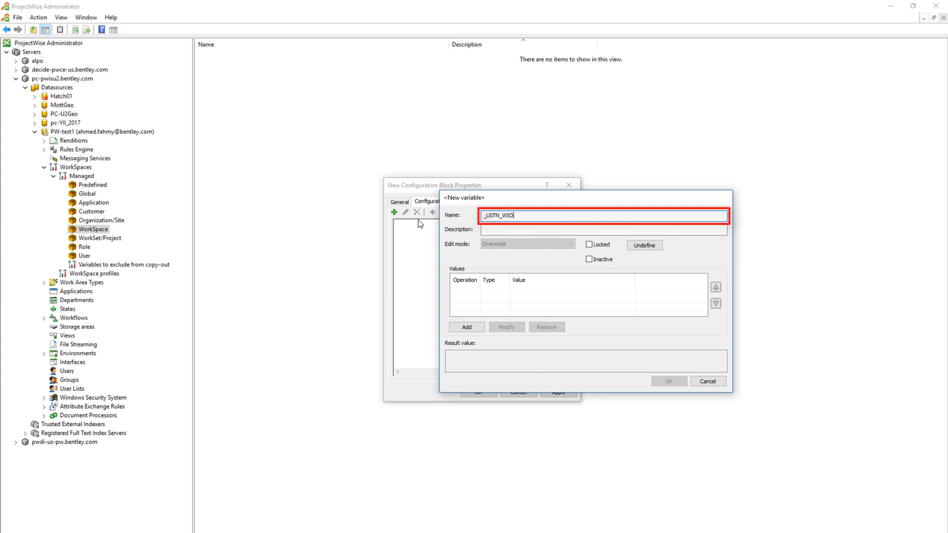
{"action": "key", "text": "BackSpace"}
{"action": "key", "text": "BackSpace"}
{"action": "type", "text": "ORKSPACENAME"}
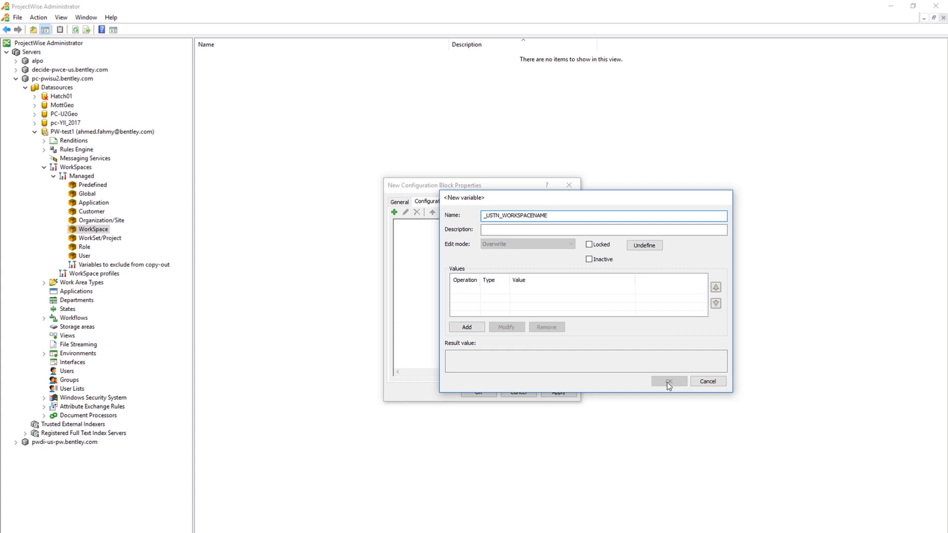
{"action": "left_click", "coordinate": [549, 230]}
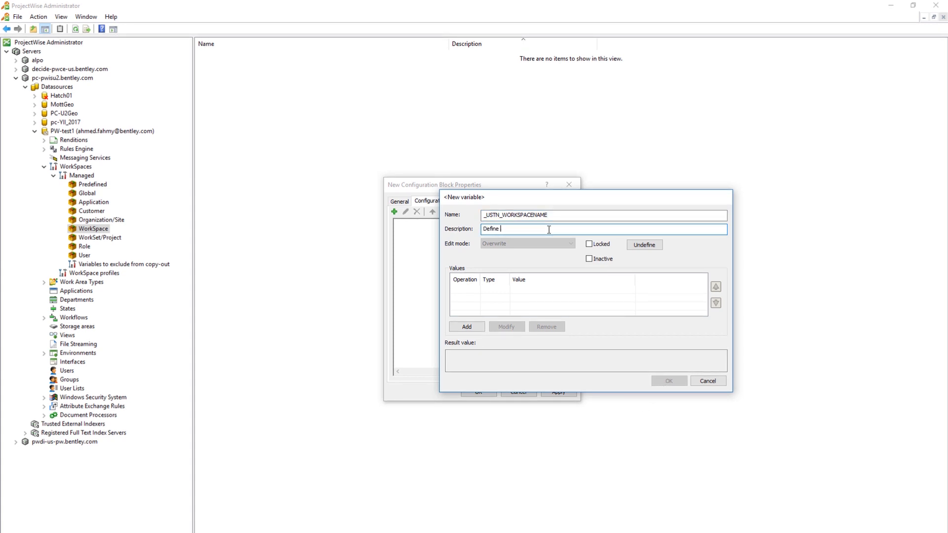
{"action": "type", "text": "Define WORKSPACE"}
- Assign the string value $(lastdirpiece(dms_parentproject(_dgndir))) to _USTN_WORKSPACENAME, and save the variable and the configuration block
{"action": "left_click", "coordinate": [467, 327]}
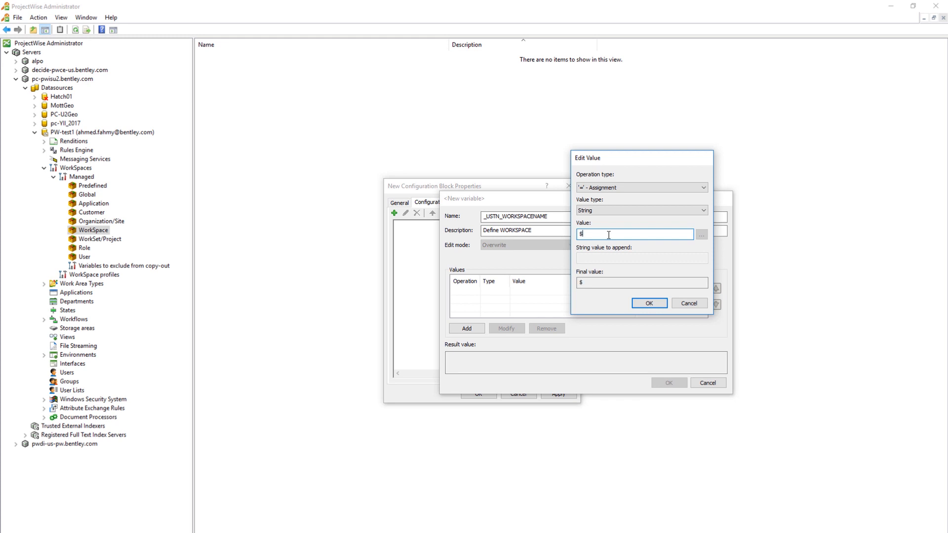
{"action": "type", "text": "$"}
{"action": "type", "text": "(lastdirpiece(dms_parentproject(_dgndir)))"}
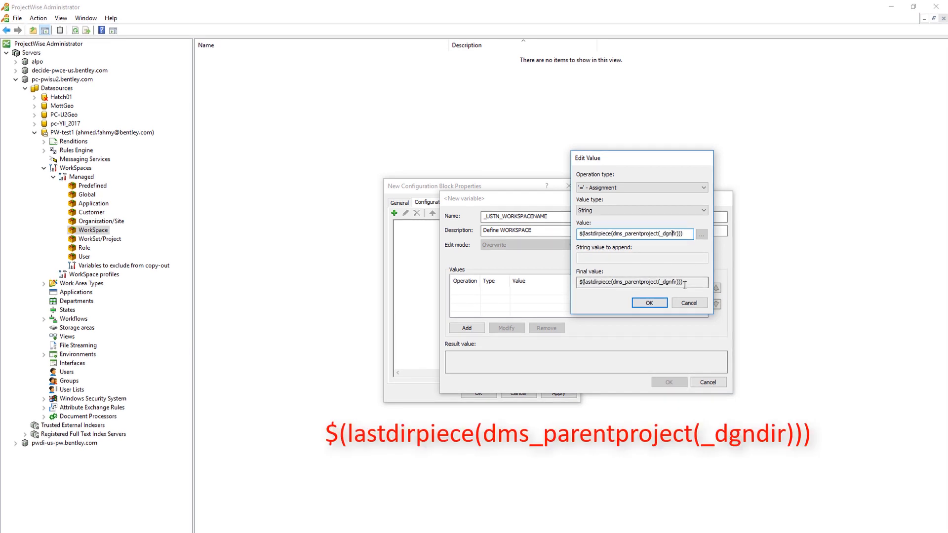
{"action": "type", "text": "d"}
{"action": "left_click", "coordinate": [658, 303]}
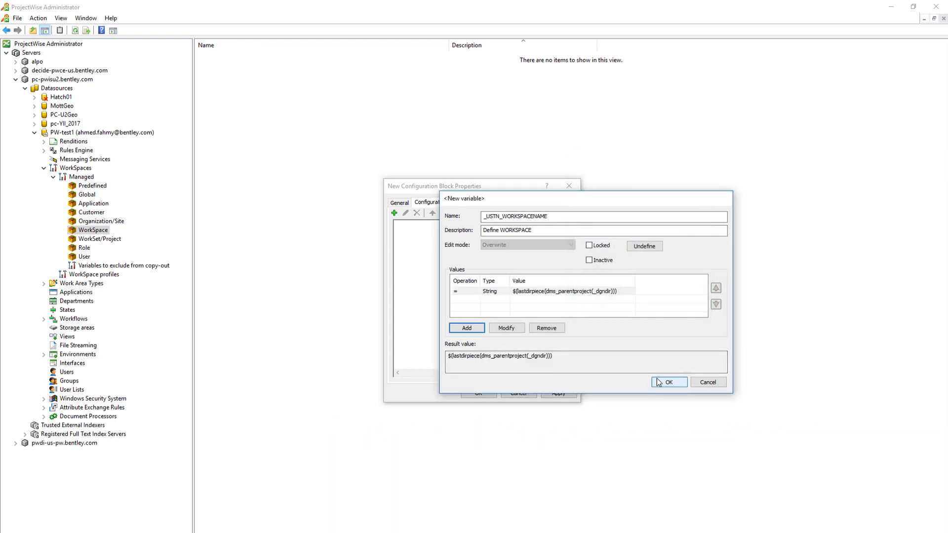
{"action": "left_click", "coordinate": [658, 382]}
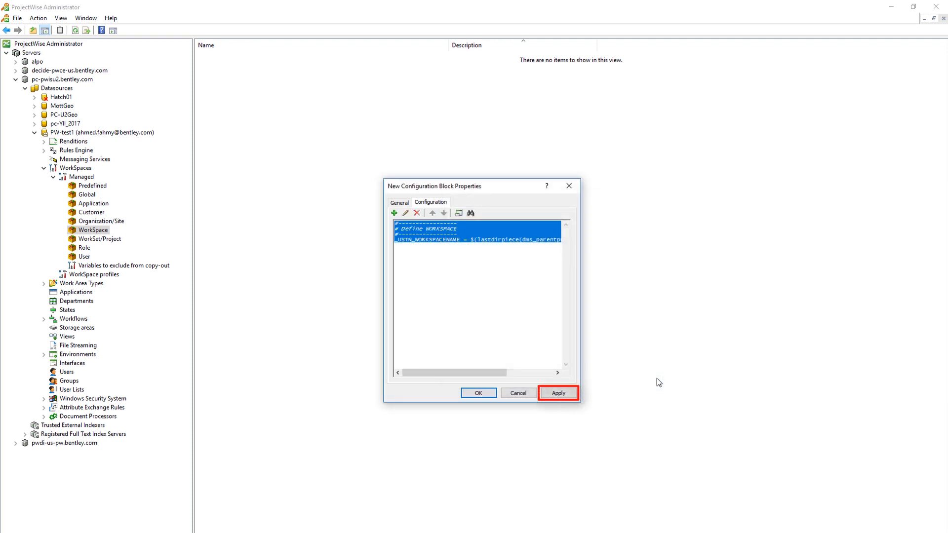
{"action": "left_click", "coordinate": [566, 395]}
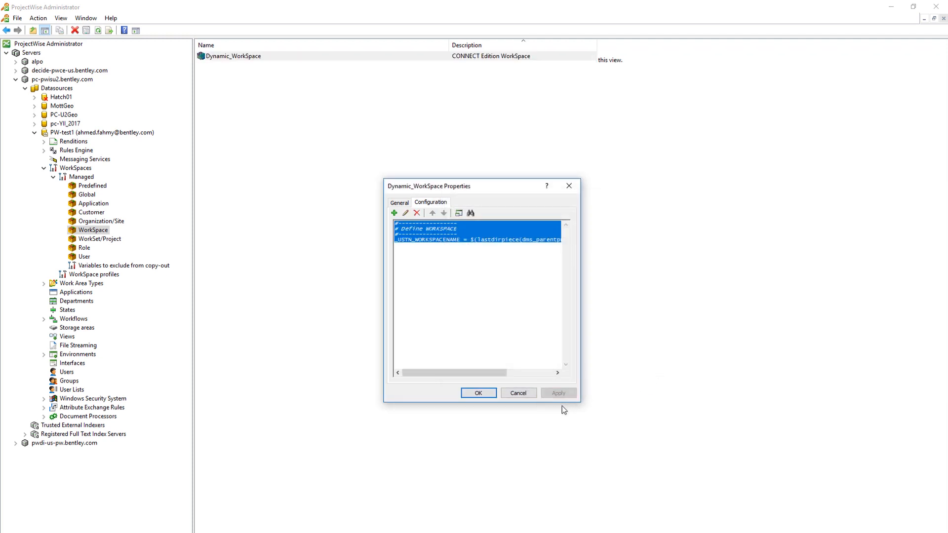
{"action": "left_click", "coordinate": [478, 393]}
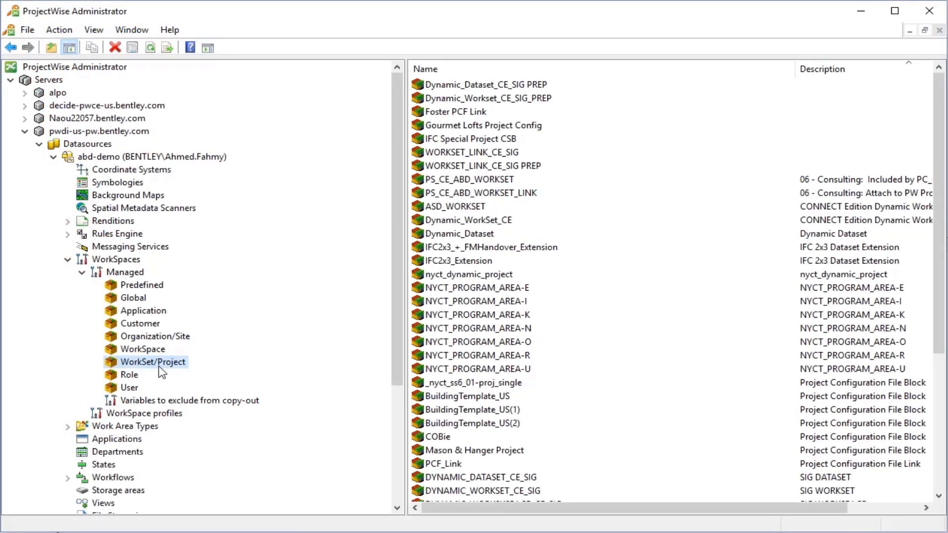
- Create a WorkSet/Project configuration block named "Dynamic_Dataset Training" with the description "Dataset" in the abd-demo datasource
{"action": "right_click", "coordinate": [159, 365]}
{"action": "mouse_move", "coordinate": [197, 376]}
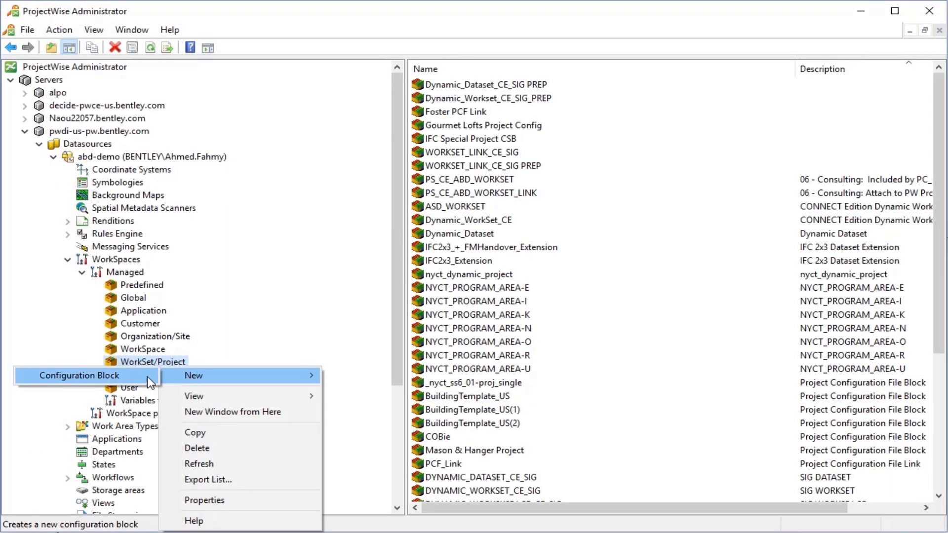
{"action": "left_click", "coordinate": [148, 380]}
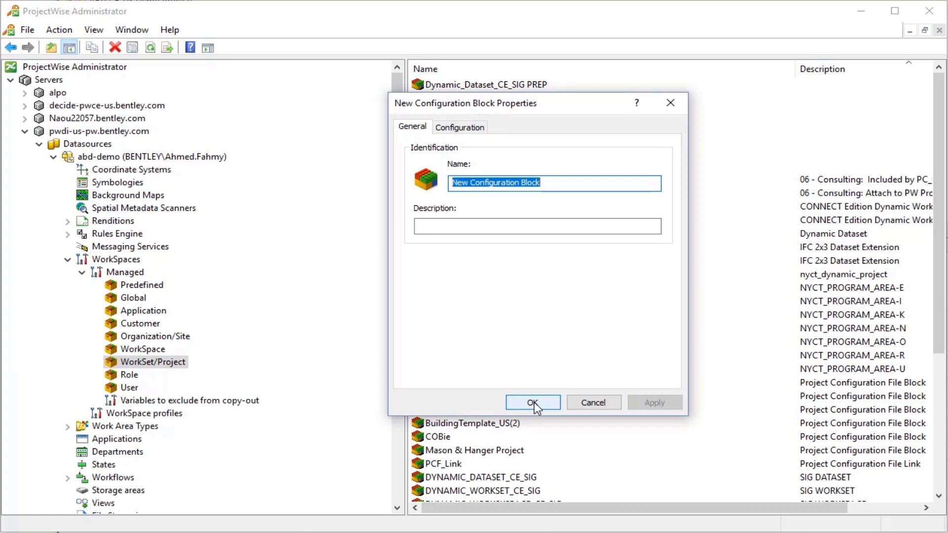
{"action": "type", "text": "Dy"}
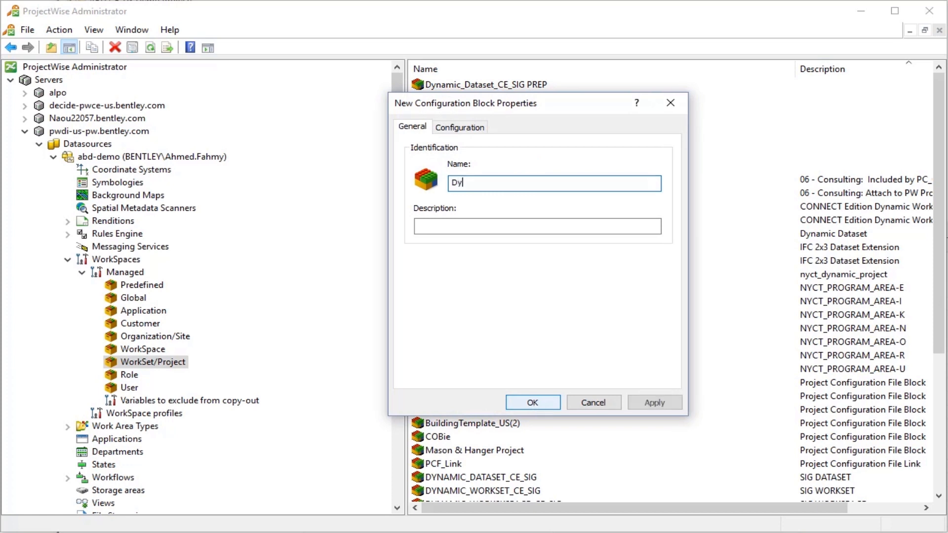
{"action": "type", "text": "namic_Dataset Training"}
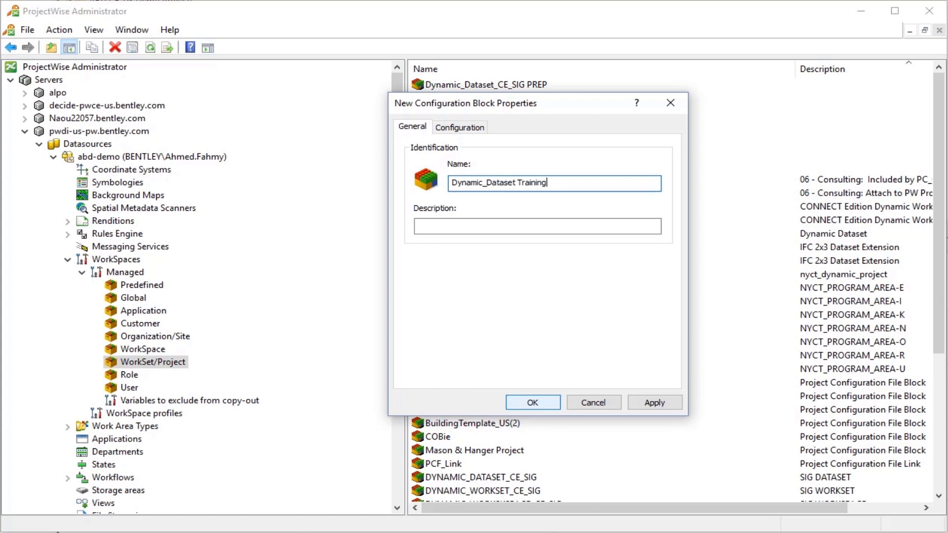
{"action": "key", "text": "Tab"}
{"action": "type", "text": "Dataset"}
- Add a locked variable named TF_Datasetname with the description "Dataset" to the new WorkSet/Project configuration block
{"action": "left_click", "coordinate": [460, 127]}
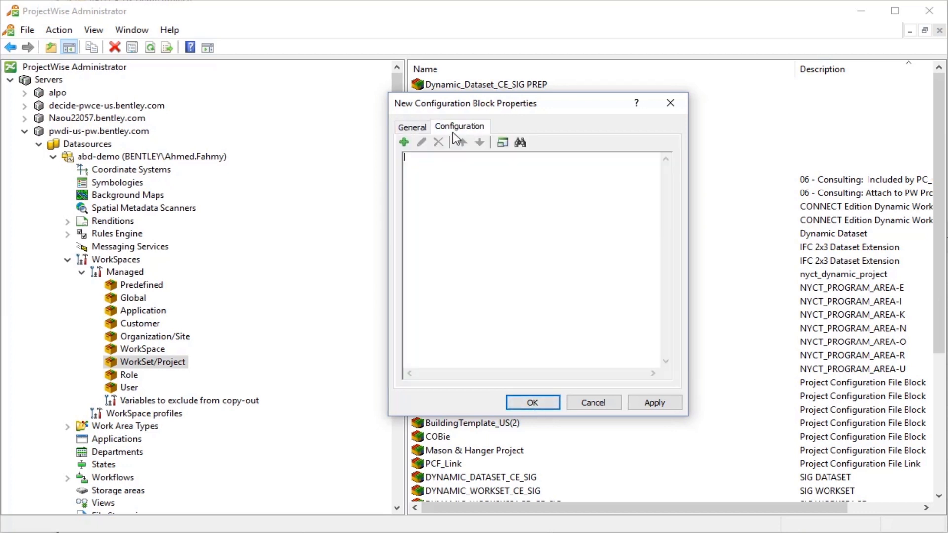
{"action": "left_click", "coordinate": [404, 143]}
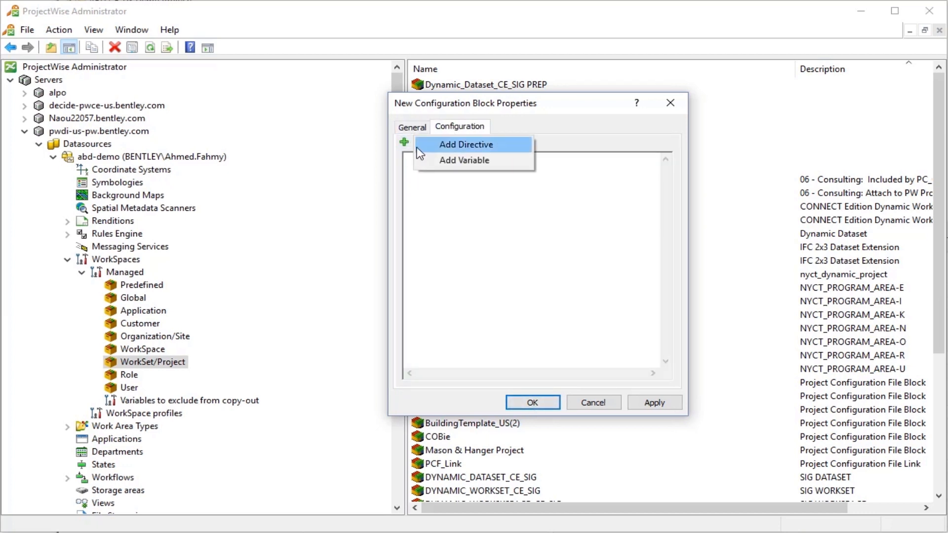
{"action": "left_click", "coordinate": [496, 159]}
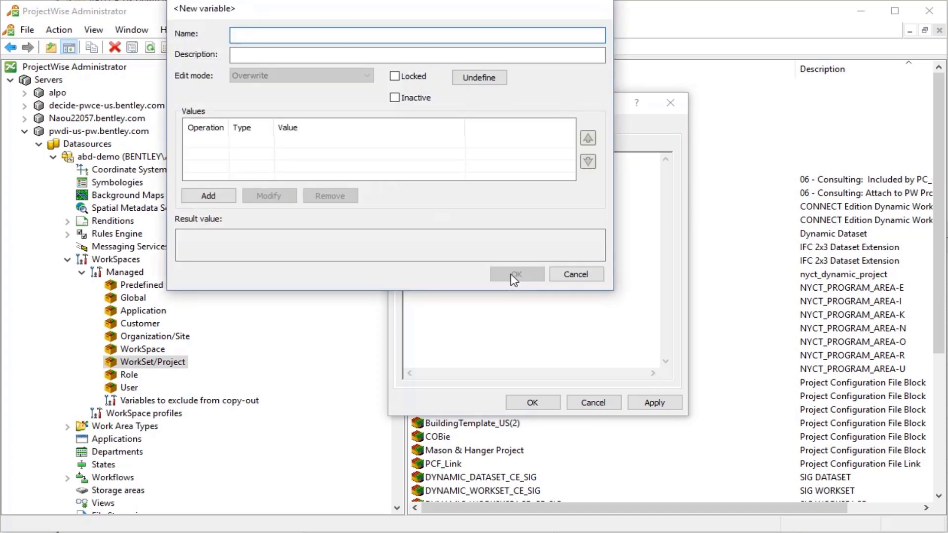
{"action": "type", "text": "TF_Datasetname"}
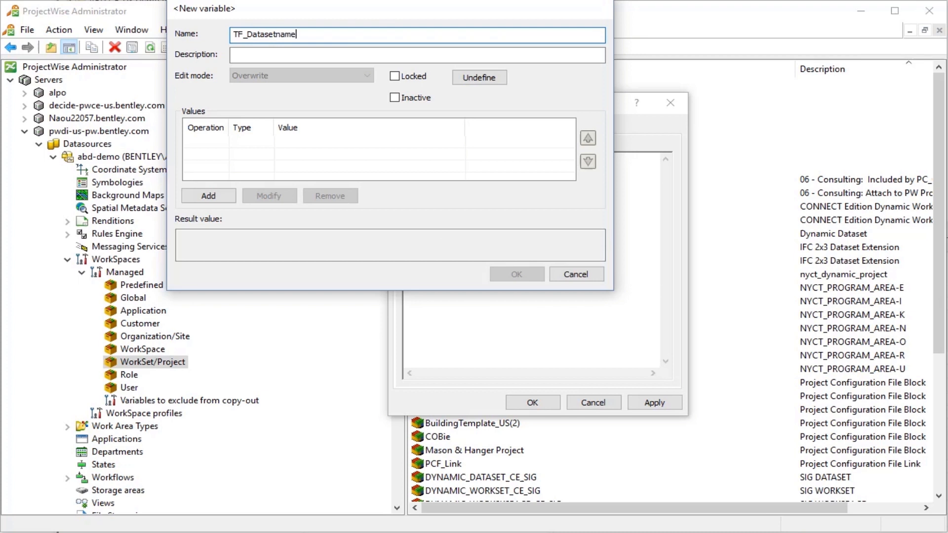
{"action": "left_click", "coordinate": [303, 56]}
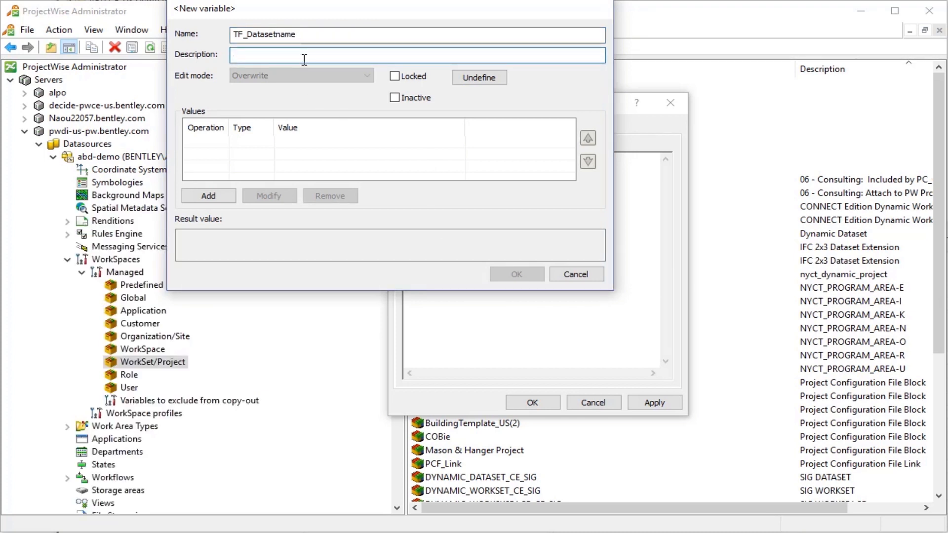
{"action": "type", "text": "Dataset"}
{"action": "left_click", "coordinate": [395, 77]}
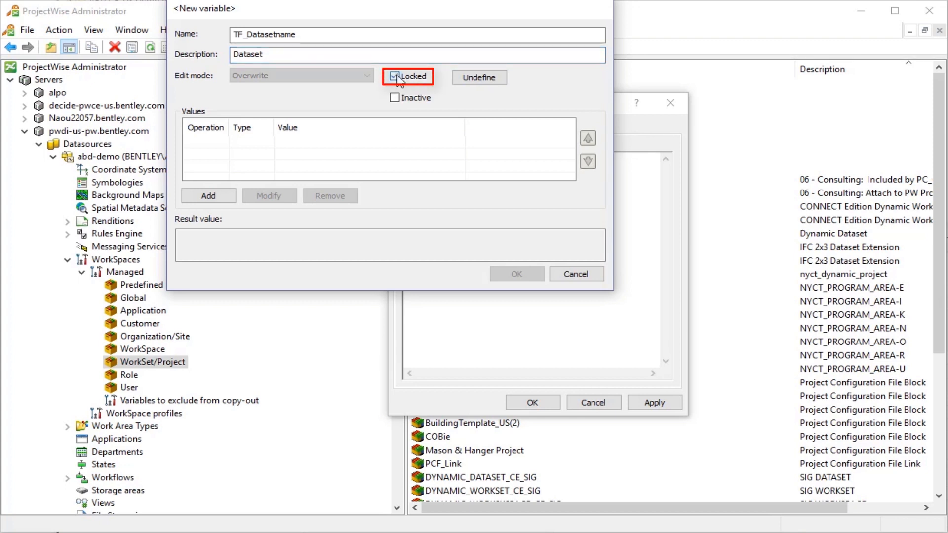
- Assign the string value Dataset_US to the TF_Datasetname variable and save the variable
{"action": "left_click", "coordinate": [208, 196]}
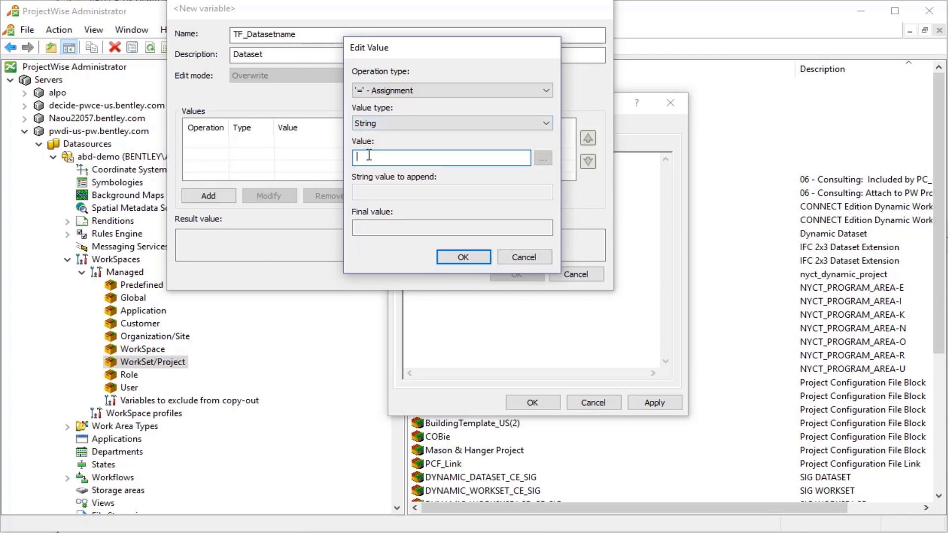
{"action": "type", "text": "Dataset_US"}
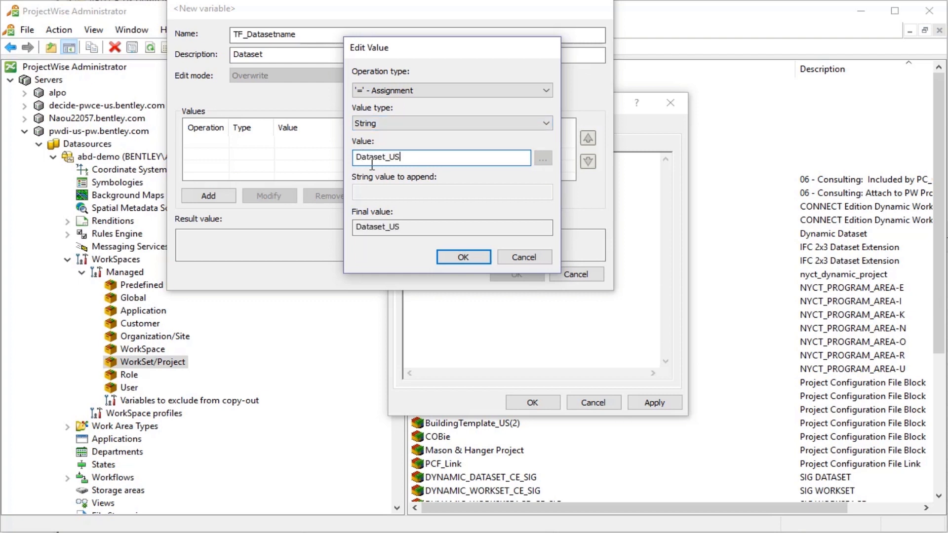
{"action": "left_click", "coordinate": [463, 257]}
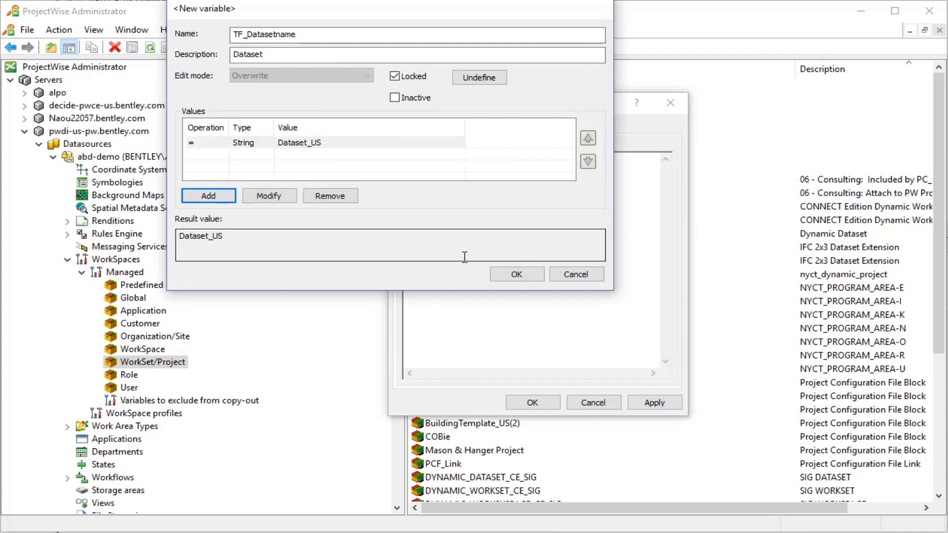
{"action": "left_click", "coordinate": [502, 274]}
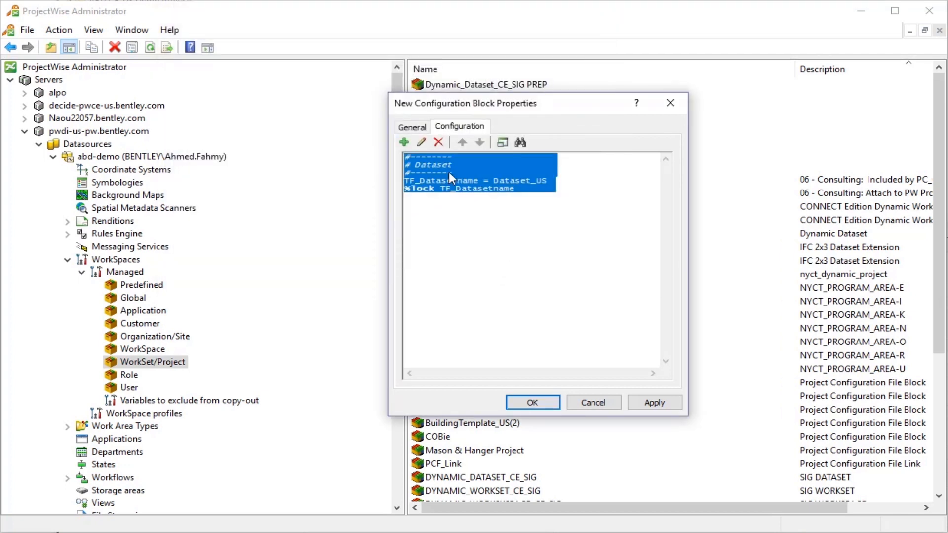
- Add an %if directive with the description "Include Dataset file" to the Dynamic_Dataset Training configuration block
{"action": "left_click", "coordinate": [405, 143]}
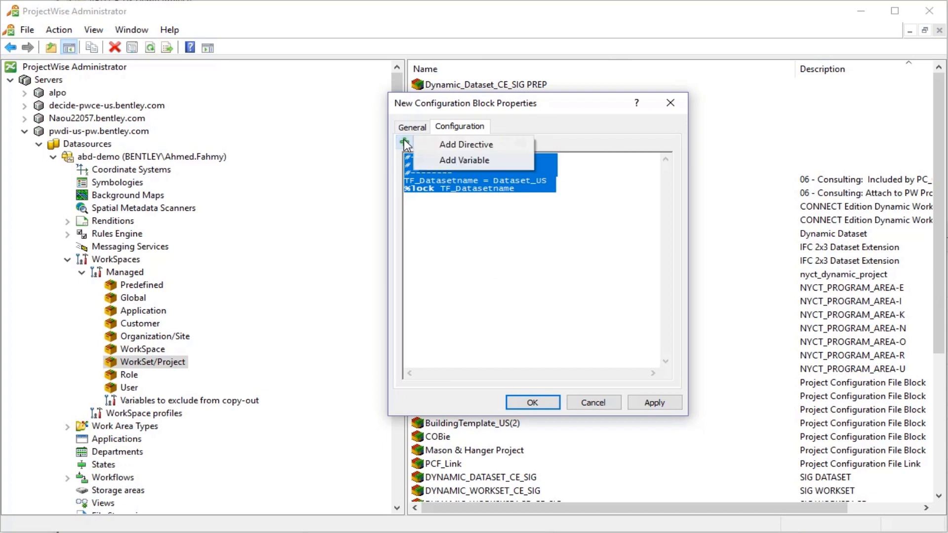
{"action": "left_click", "coordinate": [467, 146]}
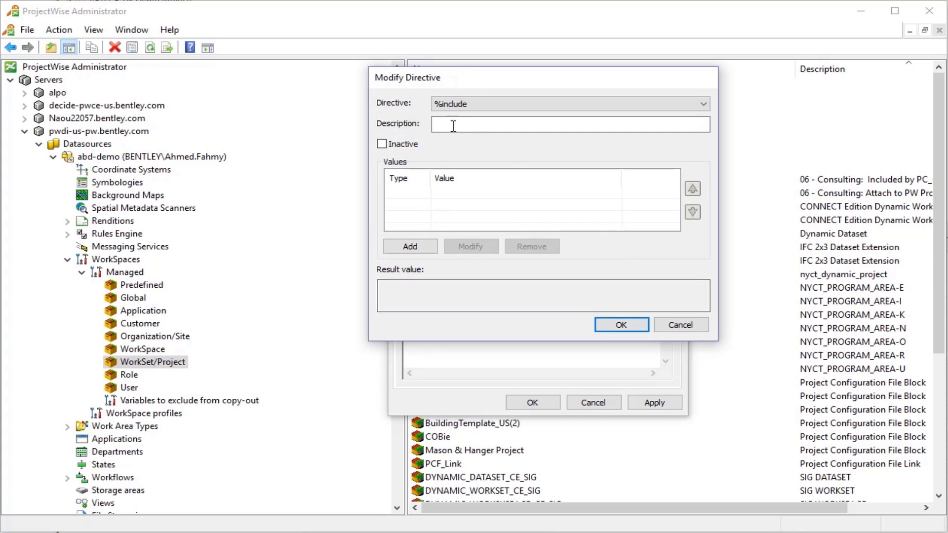
{"action": "left_click", "coordinate": [444, 105]}
{"action": "left_click", "coordinate": [448, 126]}
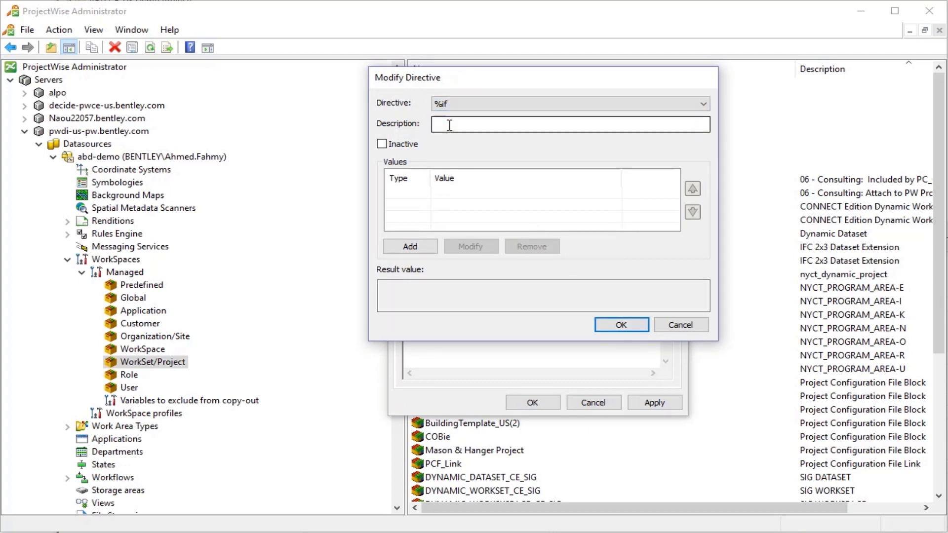
{"action": "left_click", "coordinate": [449, 124]}
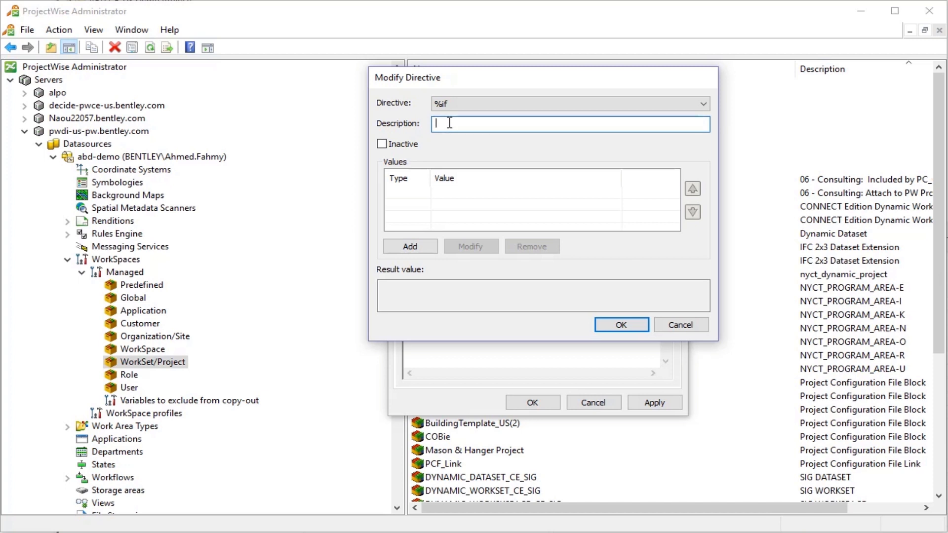
{"action": "type", "text": "Include Dataset file"}
- Give the %if directive the string value $(TFDIR)dataset.cfg and save the directive
{"action": "left_click", "coordinate": [410, 246]}
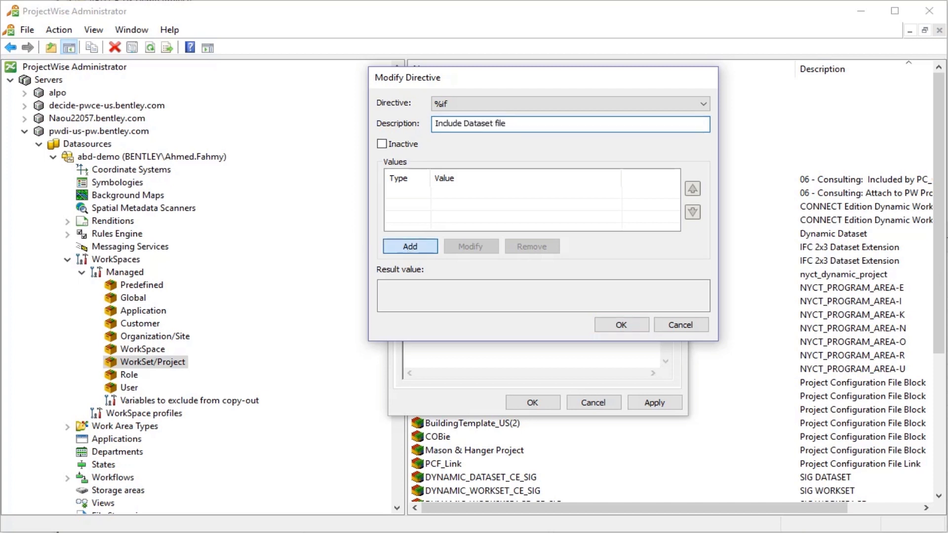
{"action": "left_click", "coordinate": [520, 184]}
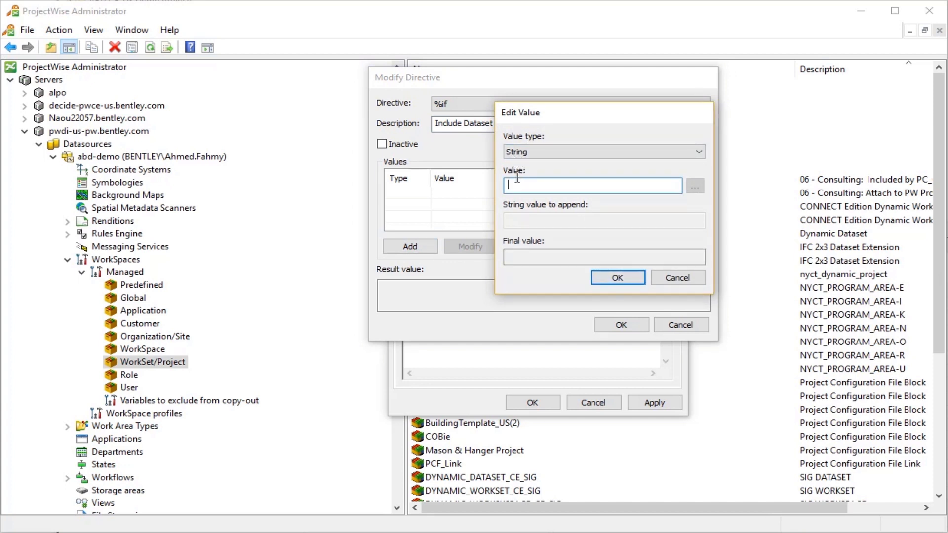
{"action": "type", "text": "$(TFDIR)dataset.cfg"}
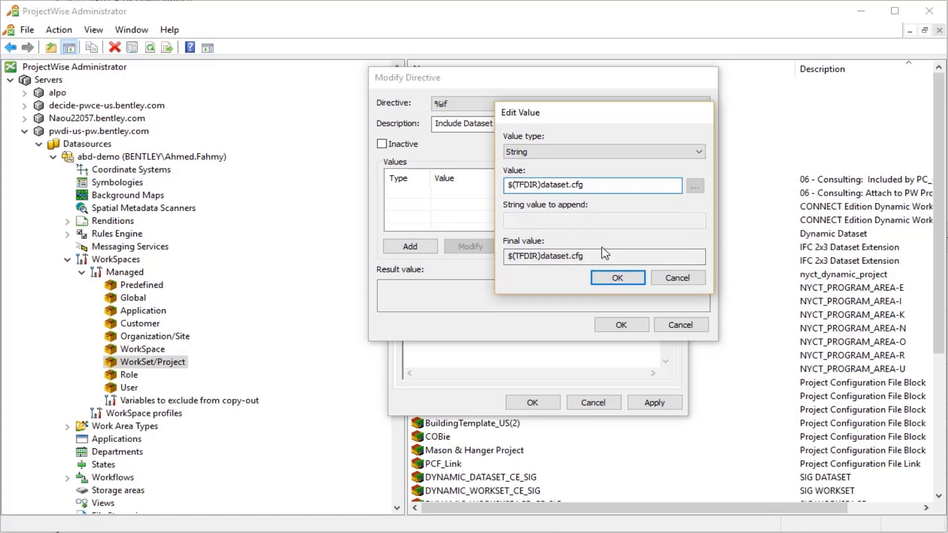
{"action": "left_click", "coordinate": [616, 277]}
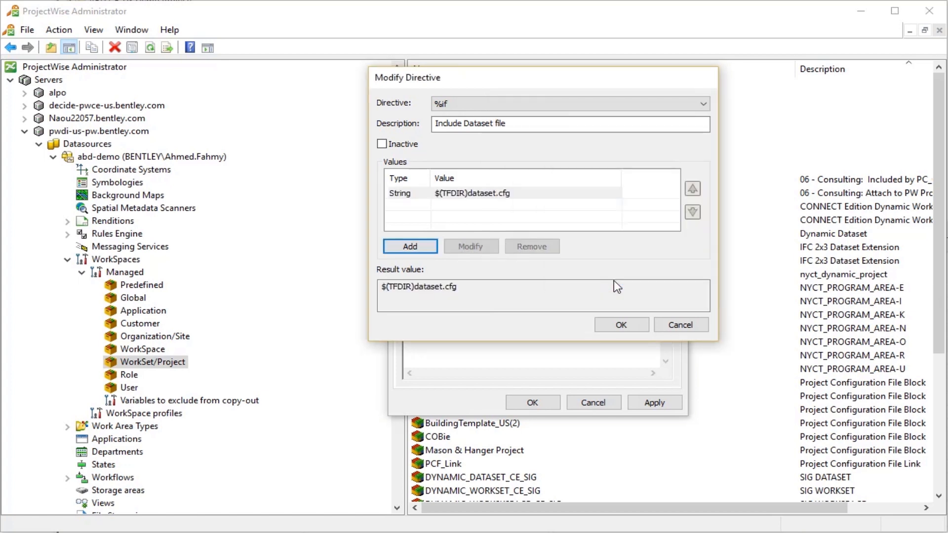
{"action": "left_click", "coordinate": [627, 326]}
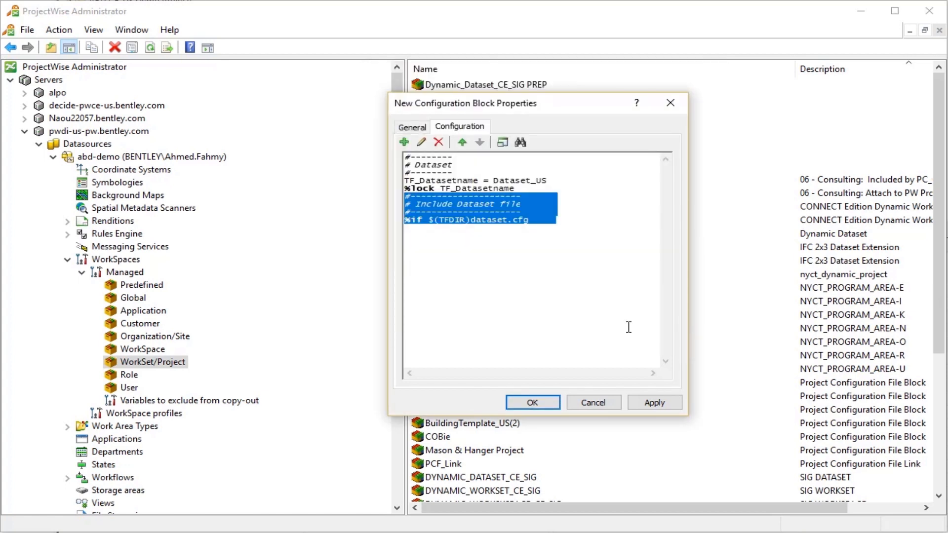
- Add an %include directive after the %if directive in the configuration block
{"action": "left_click", "coordinate": [404, 144]}
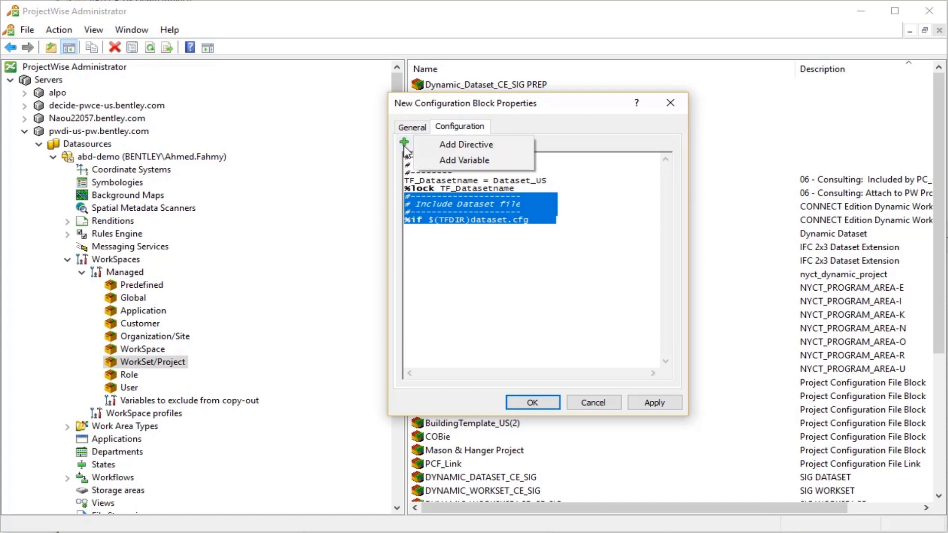
{"action": "left_click", "coordinate": [450, 148]}
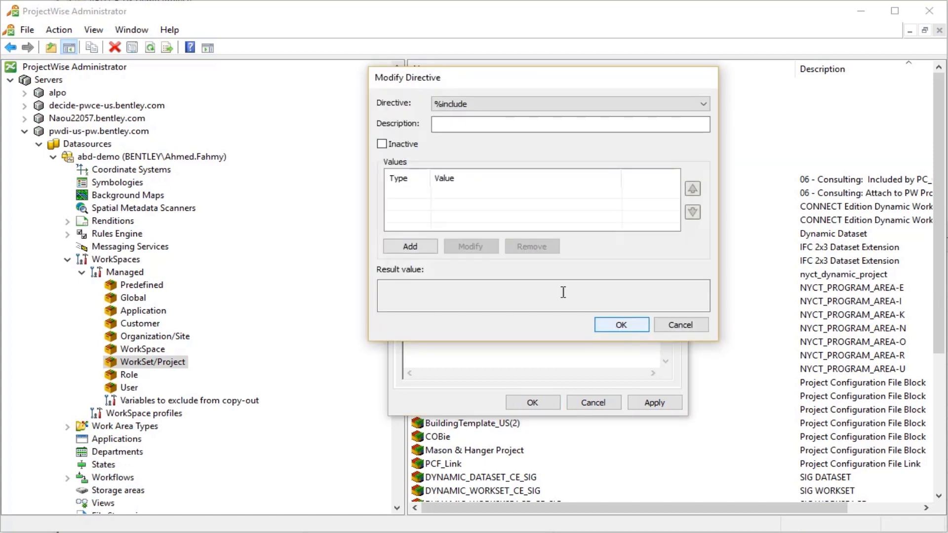
{"action": "left_click", "coordinate": [450, 103]}
{"action": "left_click", "coordinate": [454, 117]}
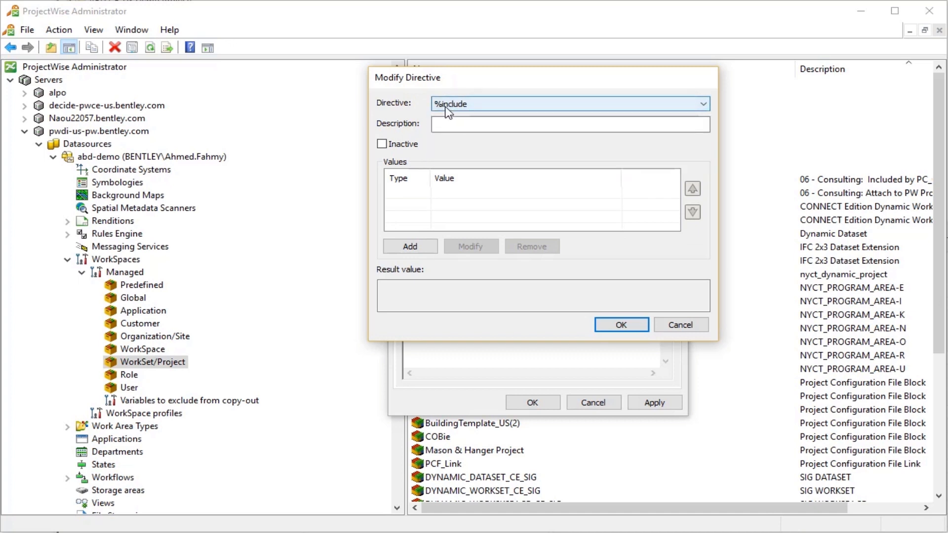
{"action": "left_click", "coordinate": [450, 125]}
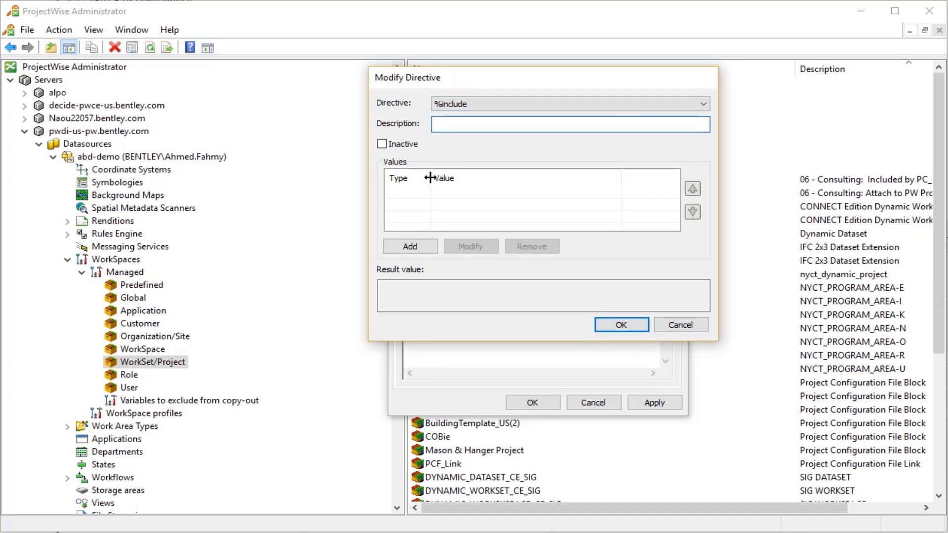
- Give the %include directive the string value ($(TFDIR)dataset.cfg and save the directive
{"action": "left_click", "coordinate": [410, 246]}
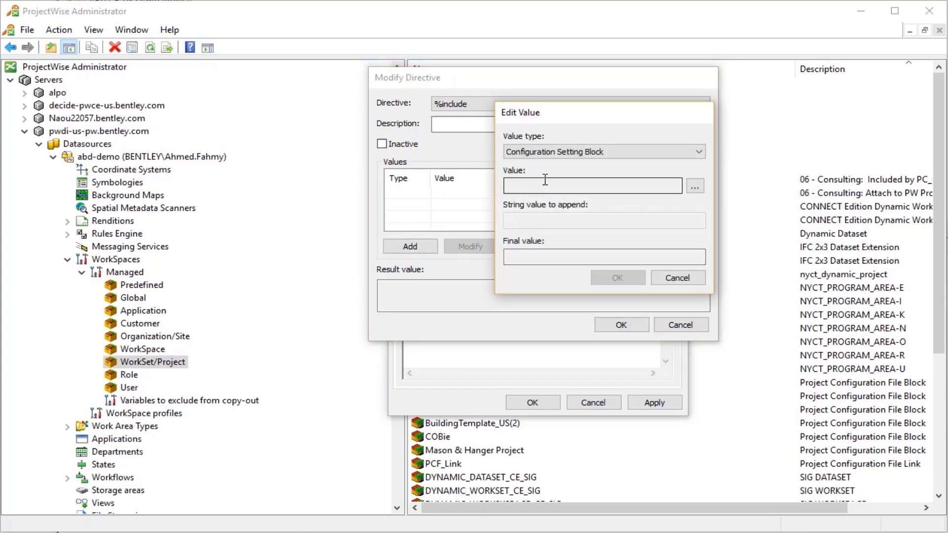
{"action": "left_click", "coordinate": [536, 151]}
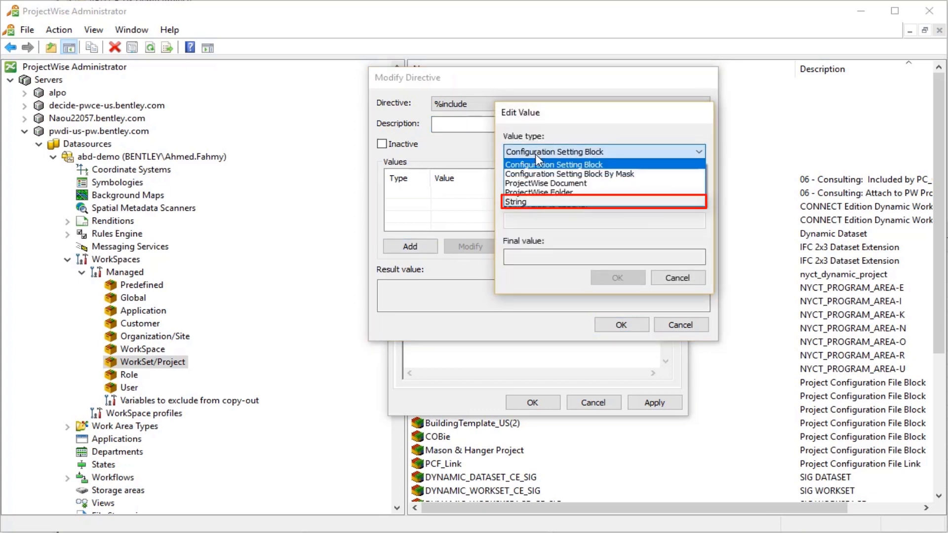
{"action": "left_click", "coordinate": [532, 203]}
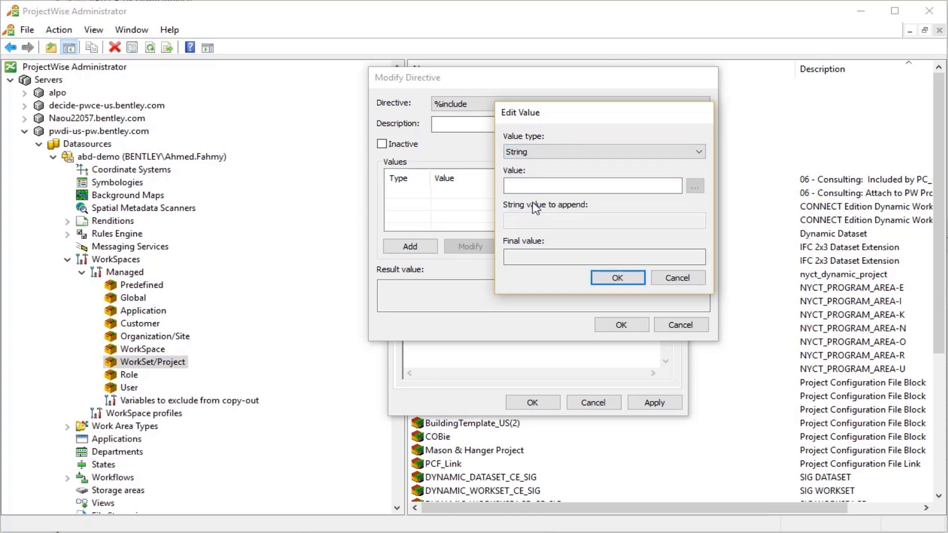
{"action": "left_click", "coordinate": [538, 187]}
{"action": "type", "text": "("}
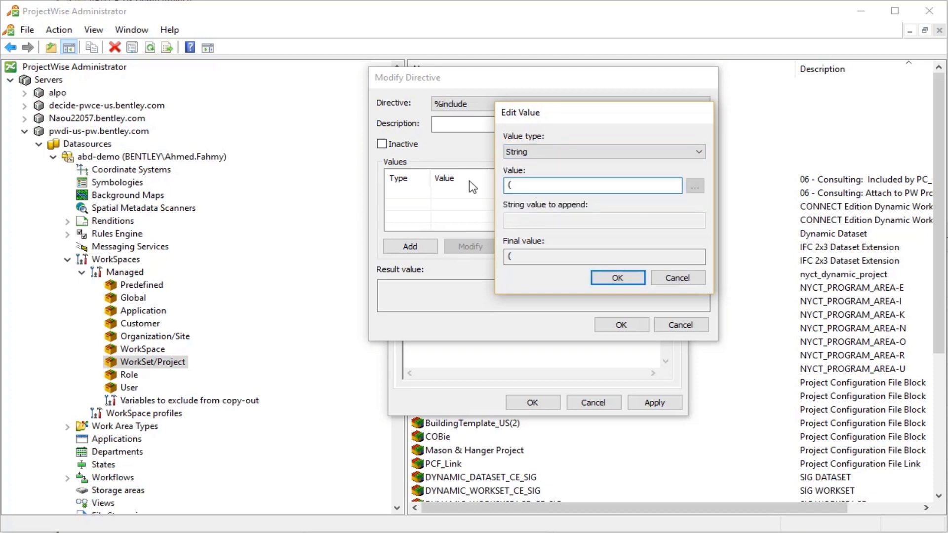
{"action": "type", "text": "$("}
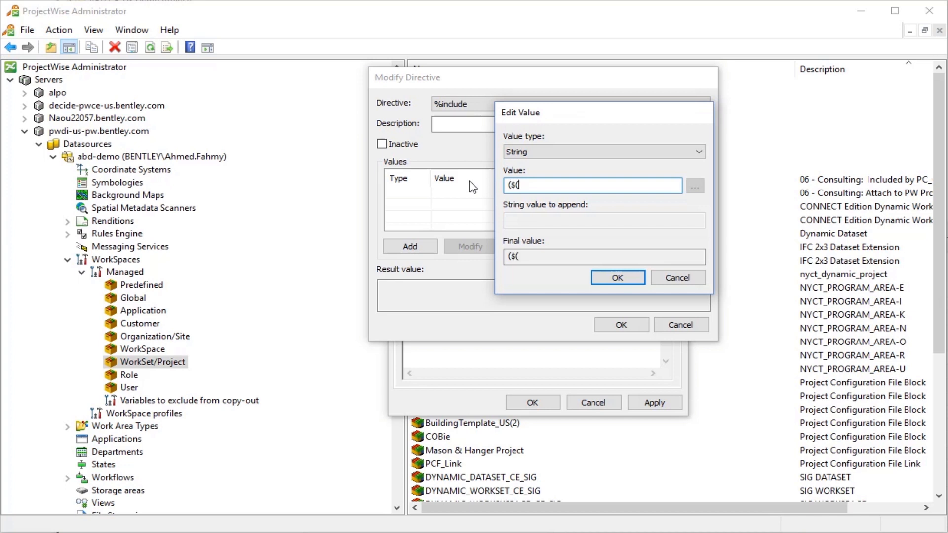
{"action": "type", "text": "TFDIR)data"}
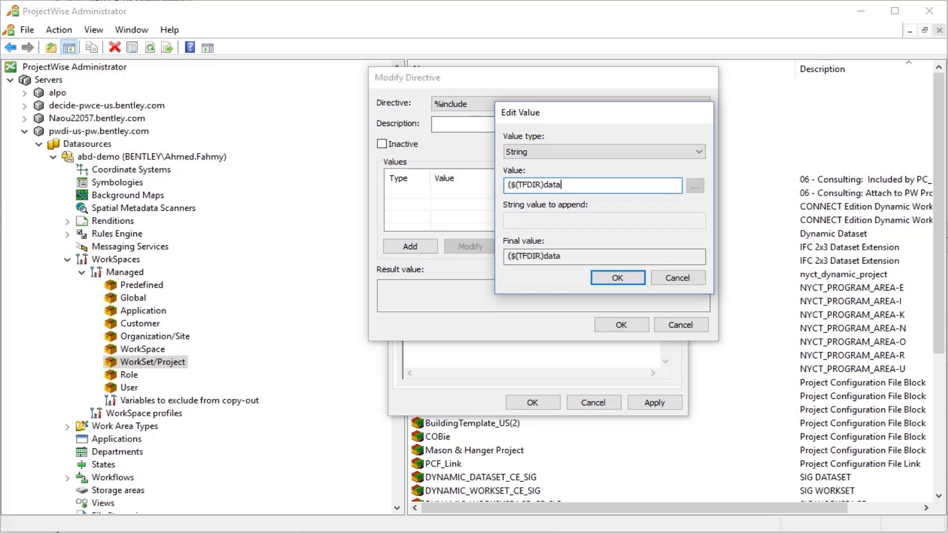
{"action": "type", "text": "set.cfg"}
{"action": "left_click", "coordinate": [613, 277]}
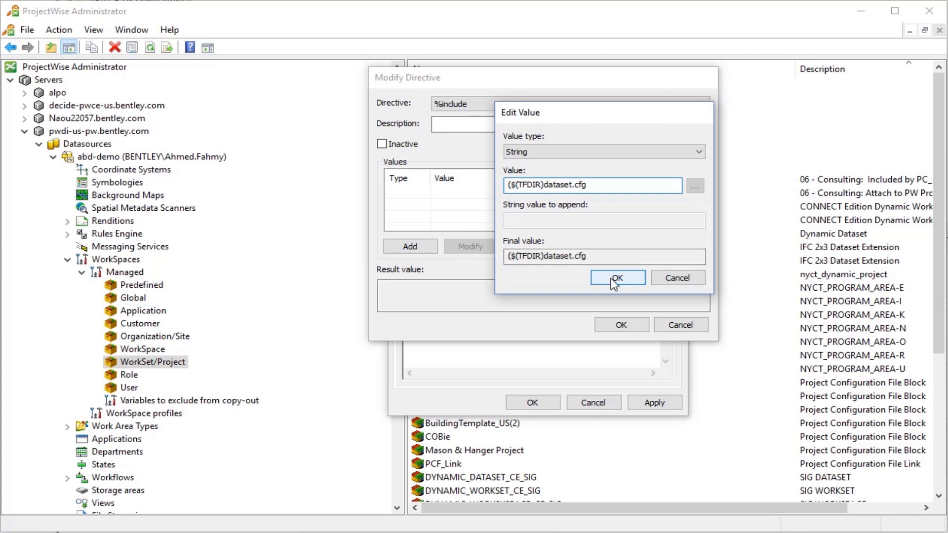
{"action": "left_click", "coordinate": [620, 327]}
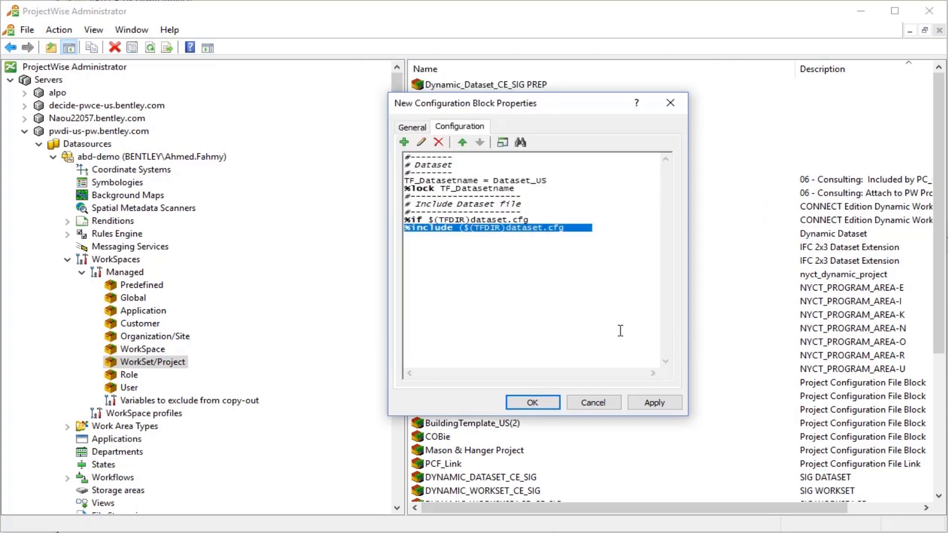
- Add an %endif directive after the %include directive, and save the configuration block
{"action": "left_click", "coordinate": [404, 143]}
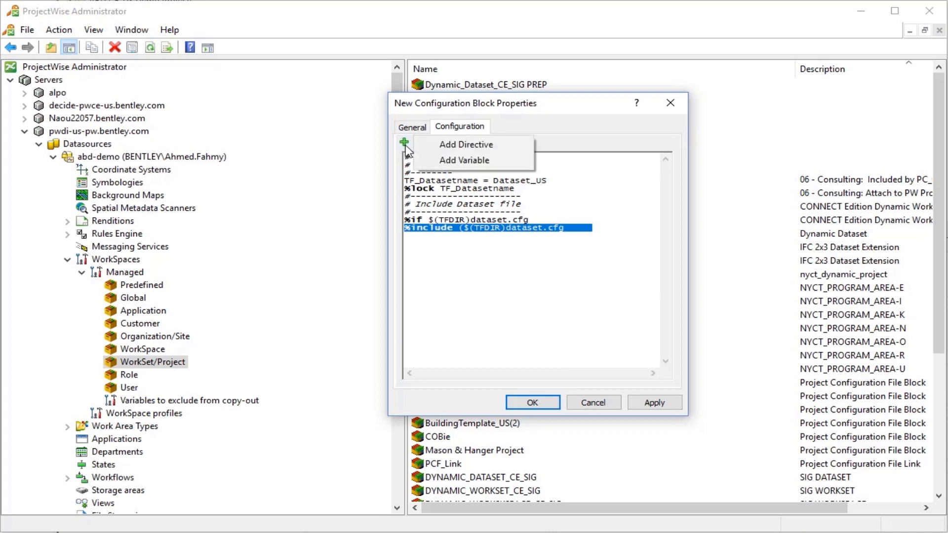
{"action": "left_click", "coordinate": [464, 145]}
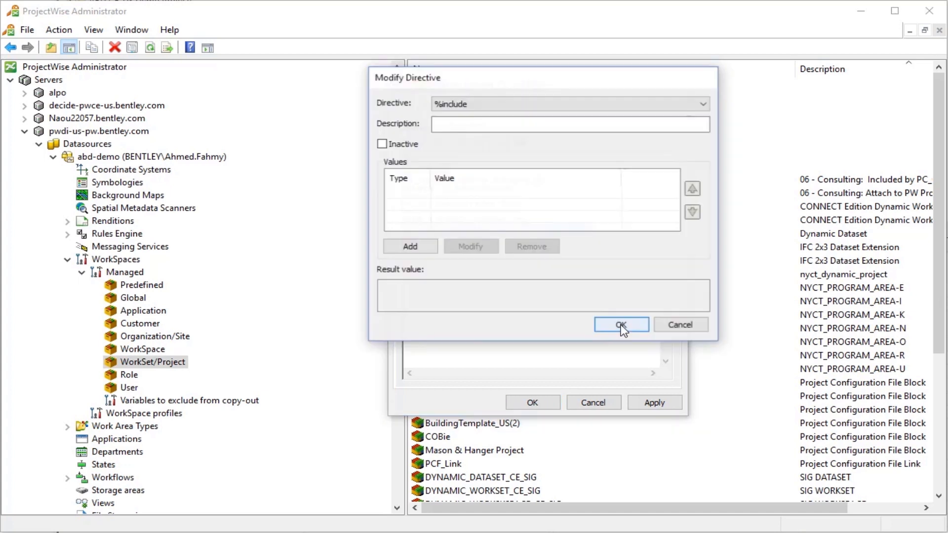
{"action": "left_click", "coordinate": [450, 102]}
{"action": "left_click", "coordinate": [459, 154]}
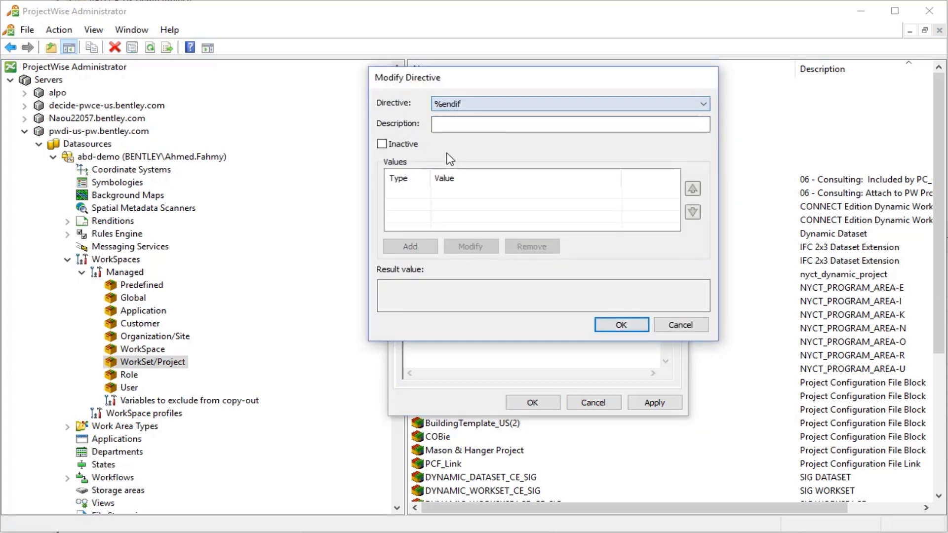
{"action": "left_click", "coordinate": [621, 324]}
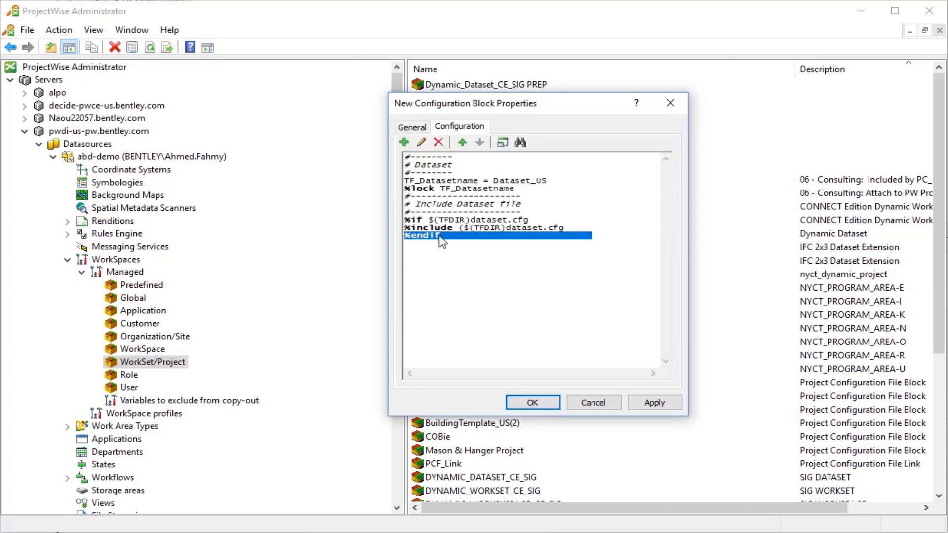
{"action": "left_click", "coordinate": [655, 402]}
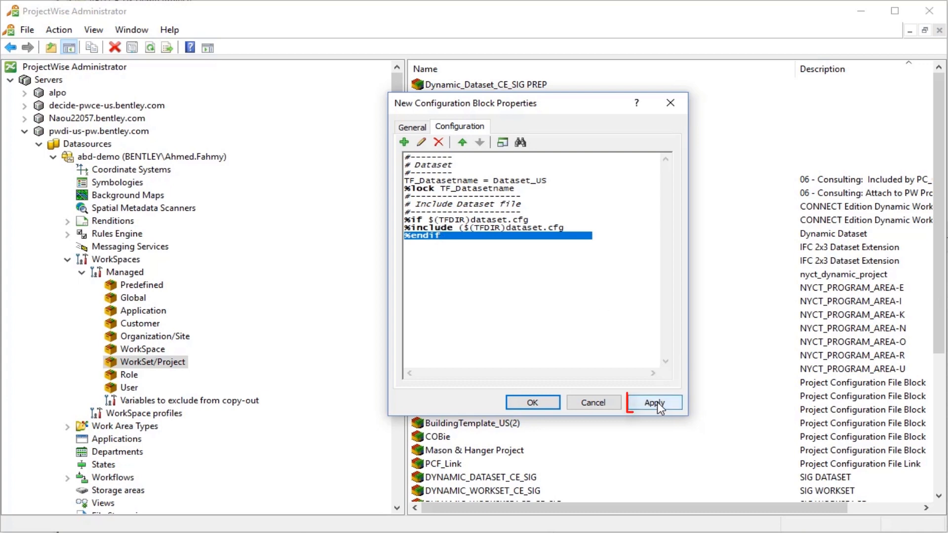
{"action": "left_click", "coordinate": [540, 404]}
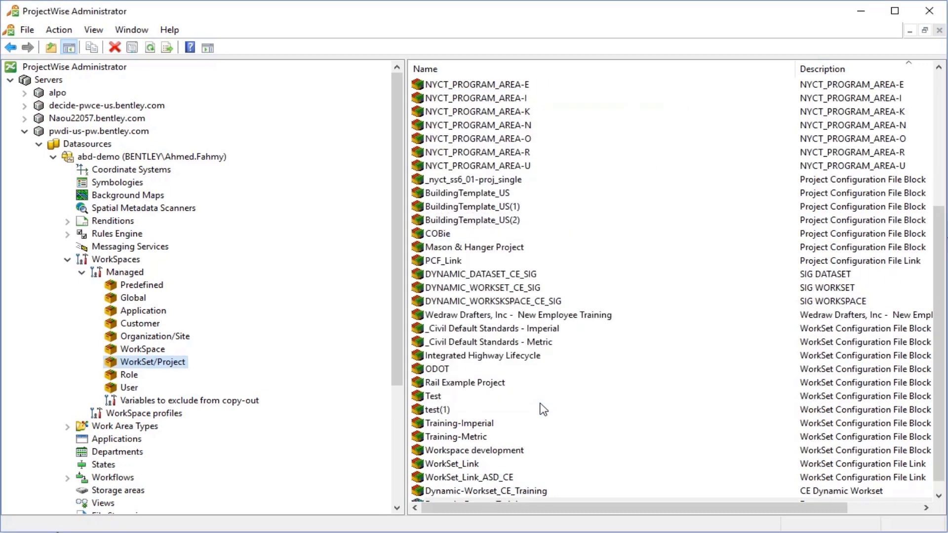
- Create a WorkSet/Project configuration block named "Dynamic-Workset_CE_Training" with the description "CE Dynamic Workset", and show its configuration
{"action": "right_click", "coordinate": [170, 364]}
{"action": "mouse_move", "coordinate": [192, 373]}
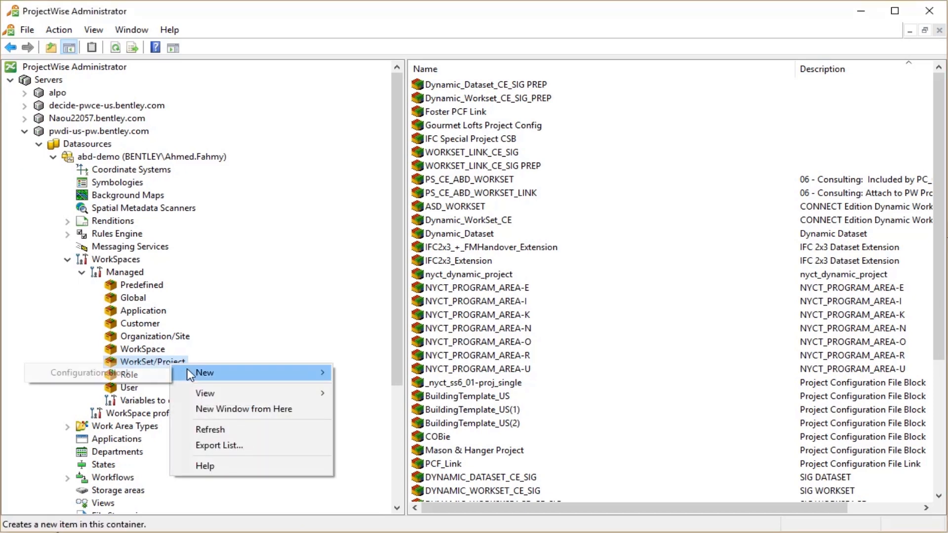
{"action": "left_click", "coordinate": [99, 374]}
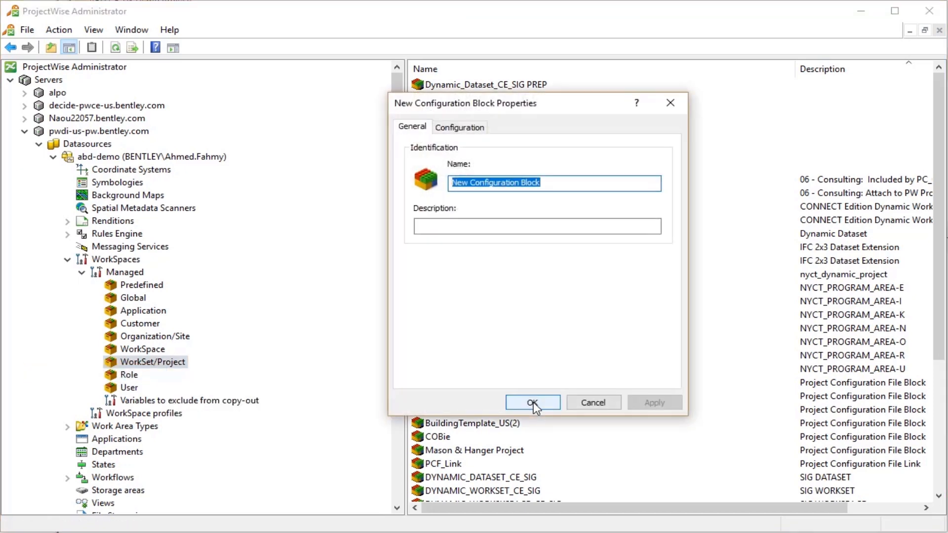
{"action": "type", "text": "Dynamic-Workset_CE_Training"}
{"action": "left_click", "coordinate": [494, 227]}
{"action": "type", "text": "CE Dynamic Workset"}
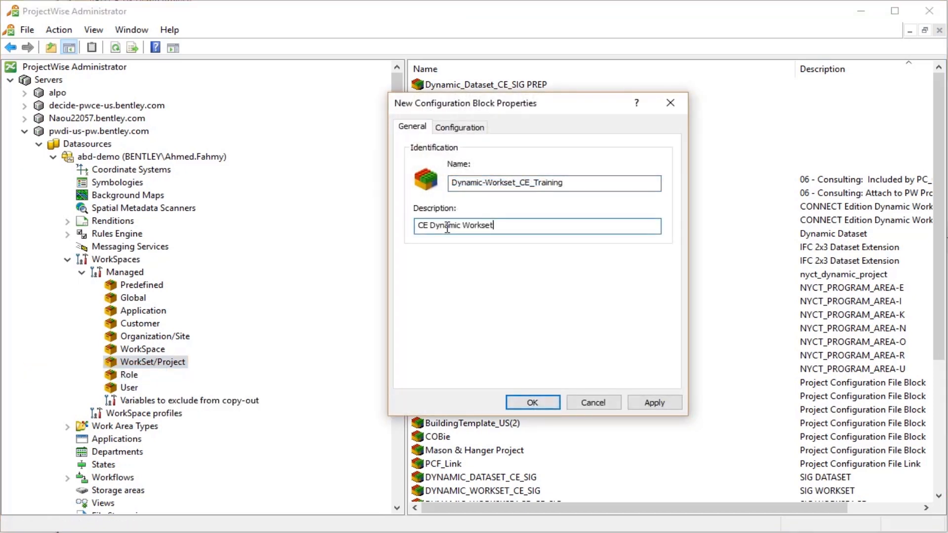
{"action": "left_click", "coordinate": [469, 133]}
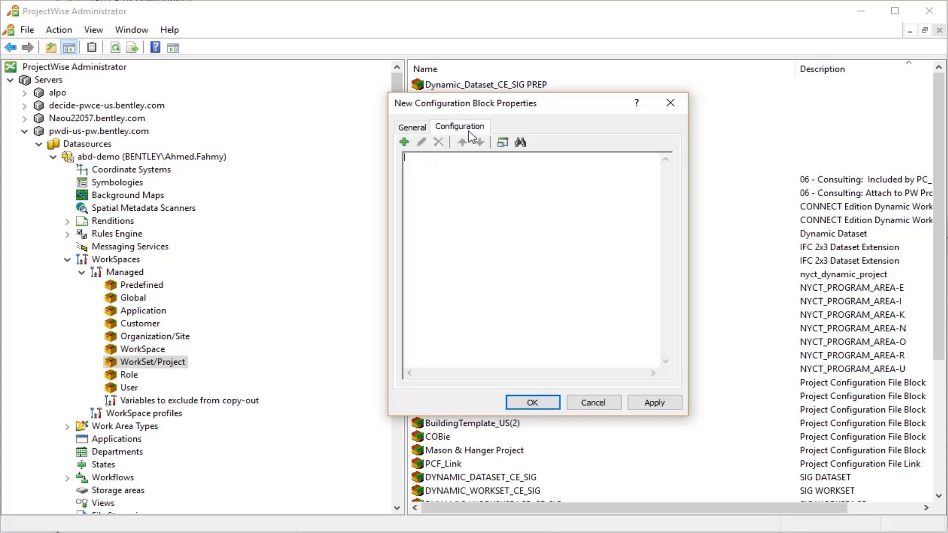
- Add a locked variable named _USTN_WORKSETNAME with the description "Define Dynamic Workset" to the new configuration block
{"action": "left_click", "coordinate": [404, 143]}
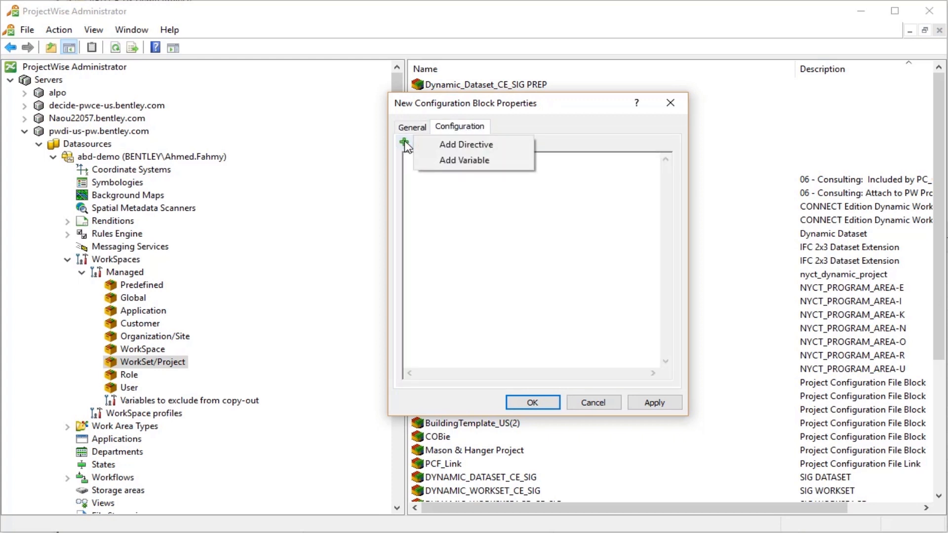
{"action": "left_click", "coordinate": [443, 161]}
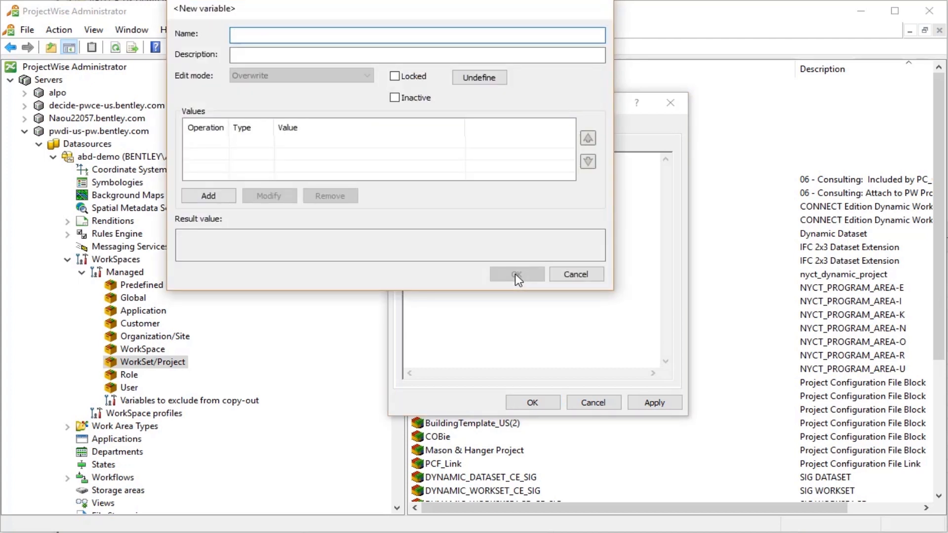
{"action": "type", "text": "_USTN"}
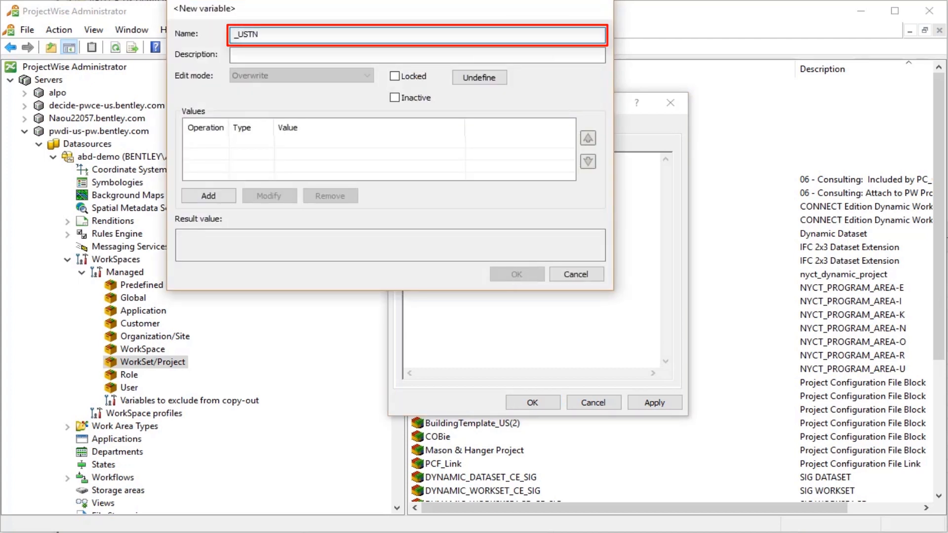
{"action": "type", "text": "_WORKS"}
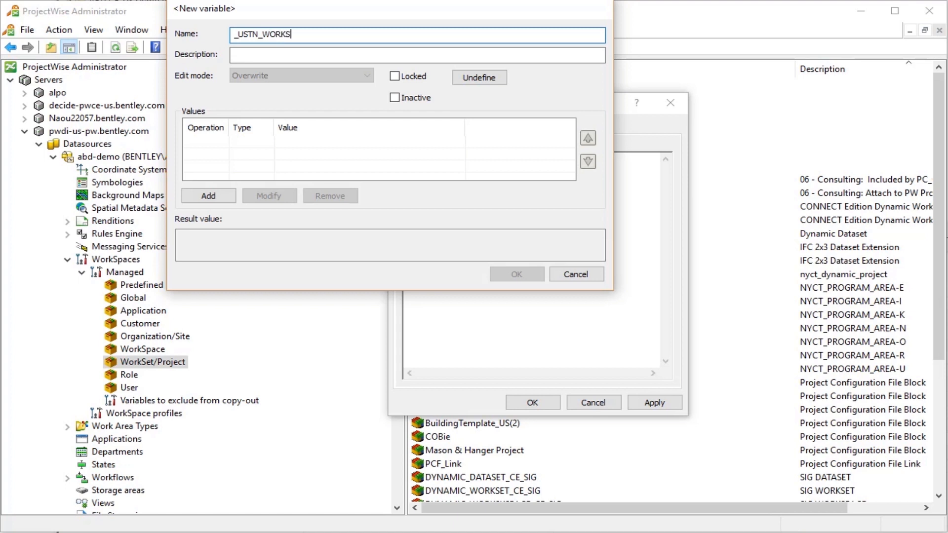
{"action": "type", "text": "NAME"}
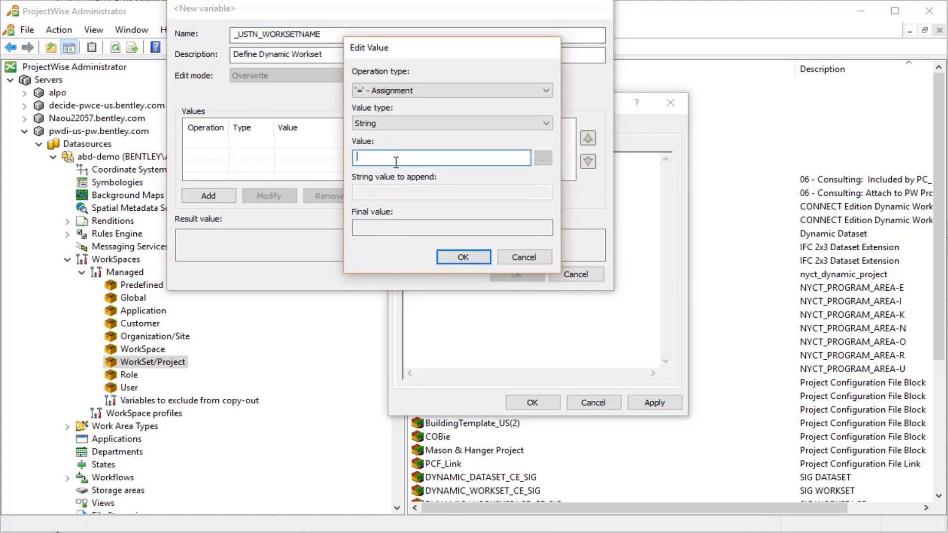
- Assign the variable the string value $(lastdirpiece (dms_project (_dgndir))), and save the variable and the configuration block
{"action": "type", "text": "$(lastdi"}
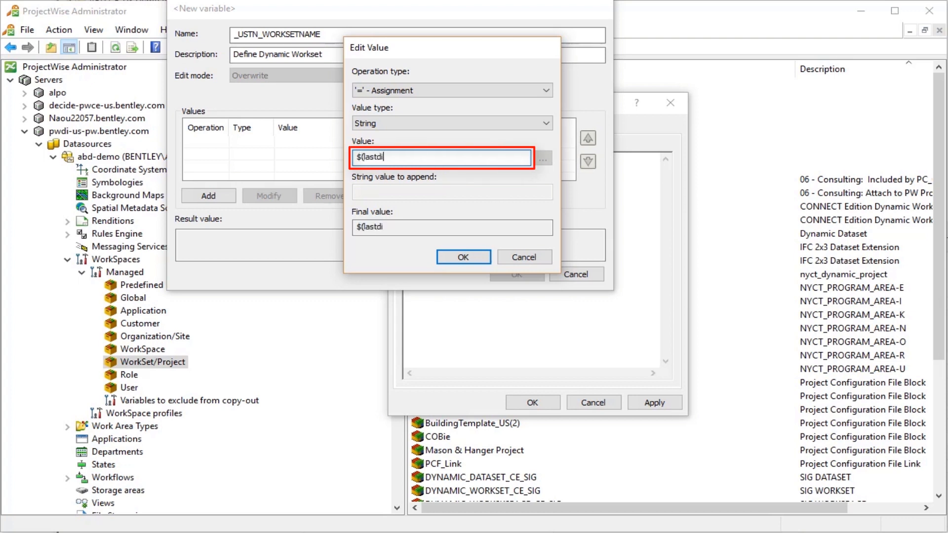
{"action": "type", "text": "rpiece"}
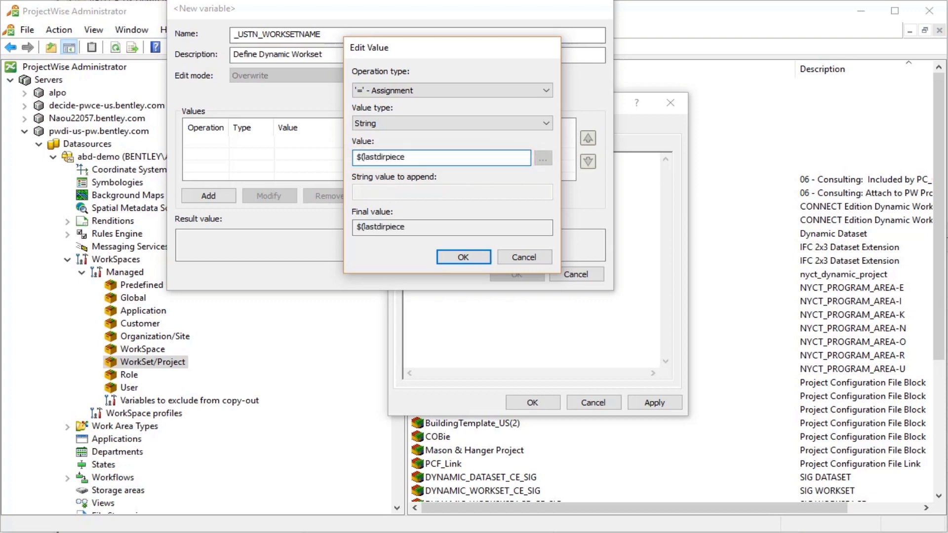
{"action": "type", "text": " (dms_project"}
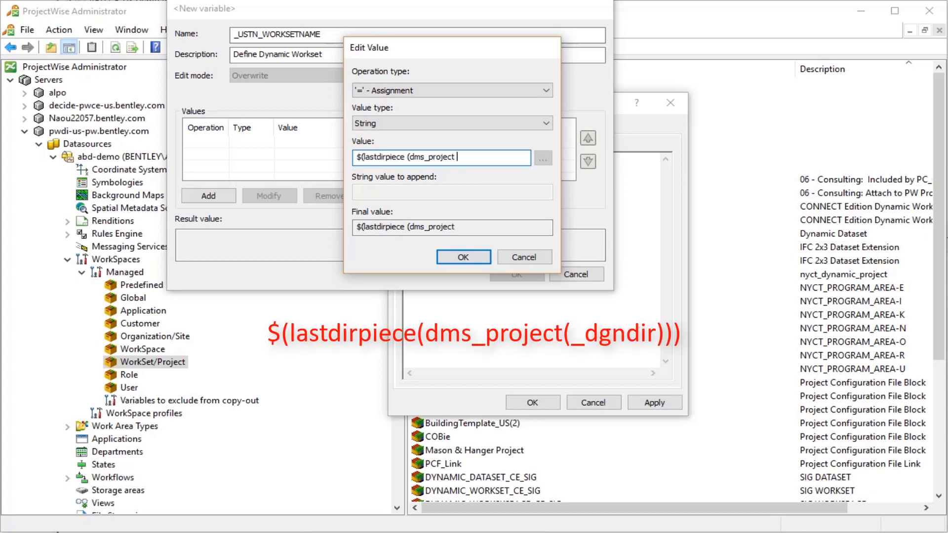
{"action": "type", "text": " (_dgndir)))"}
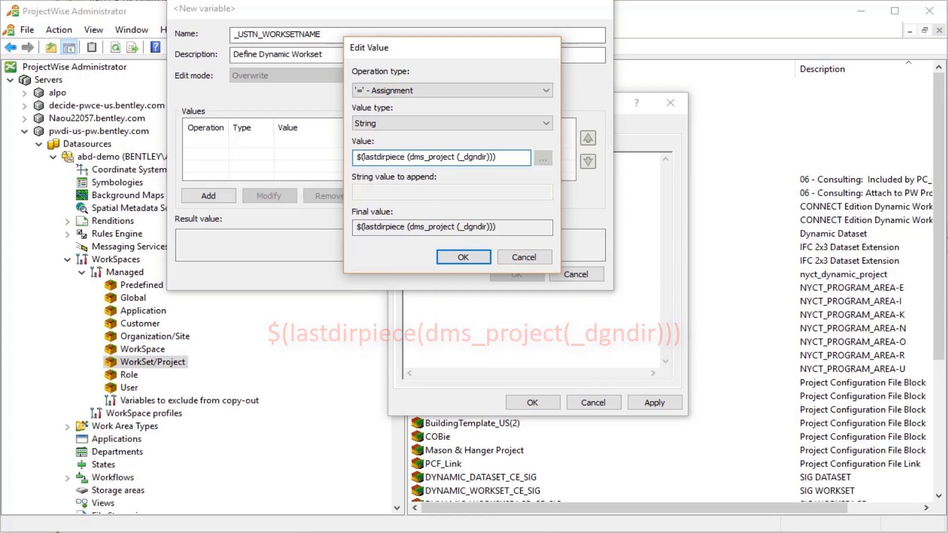
{"action": "left_click", "coordinate": [464, 258]}
{"action": "left_click", "coordinate": [514, 274]}
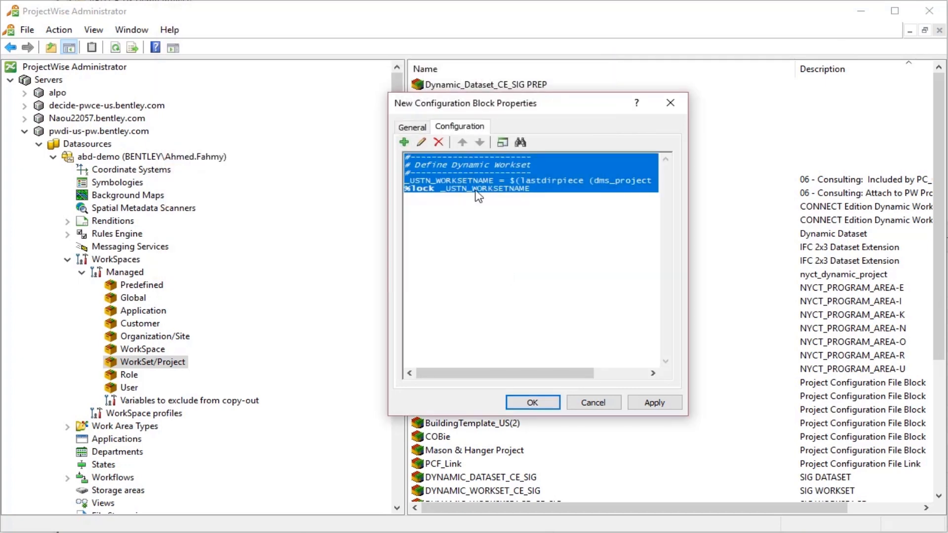
{"action": "left_click", "coordinate": [650, 403]}
{"action": "left_click", "coordinate": [533, 402]}
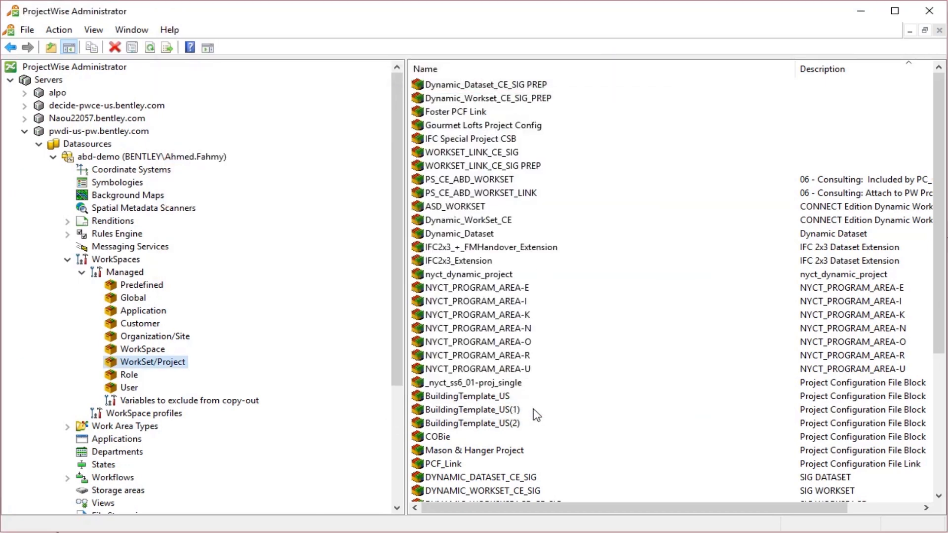